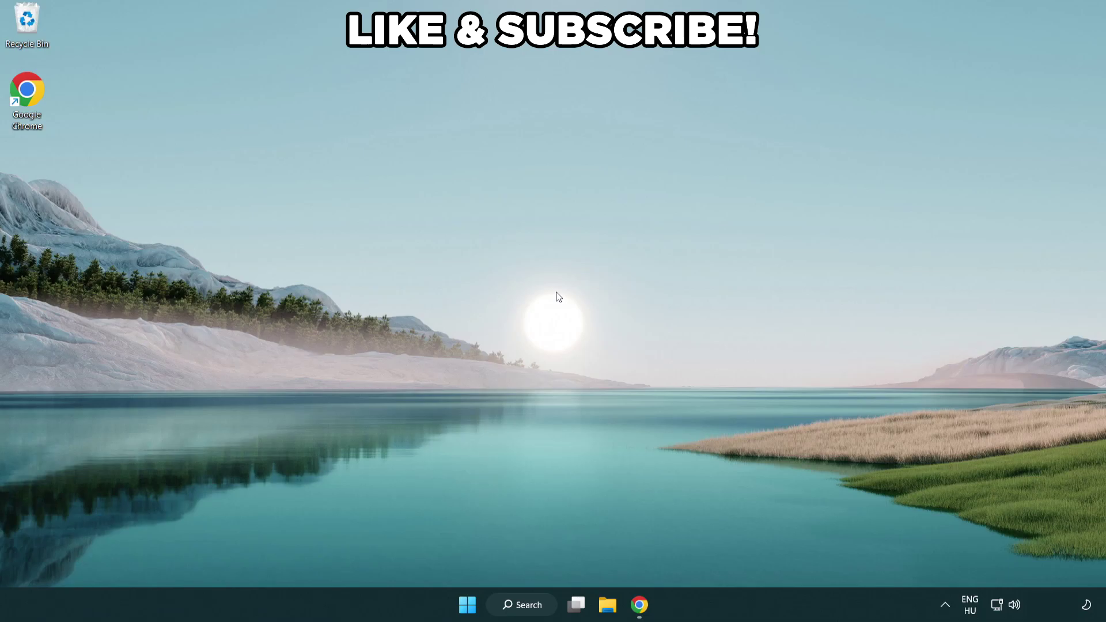
Search Windows for 'edit power plan' to find the Control Panel entry.
{"action": "left_click", "coordinate": [536, 603]}
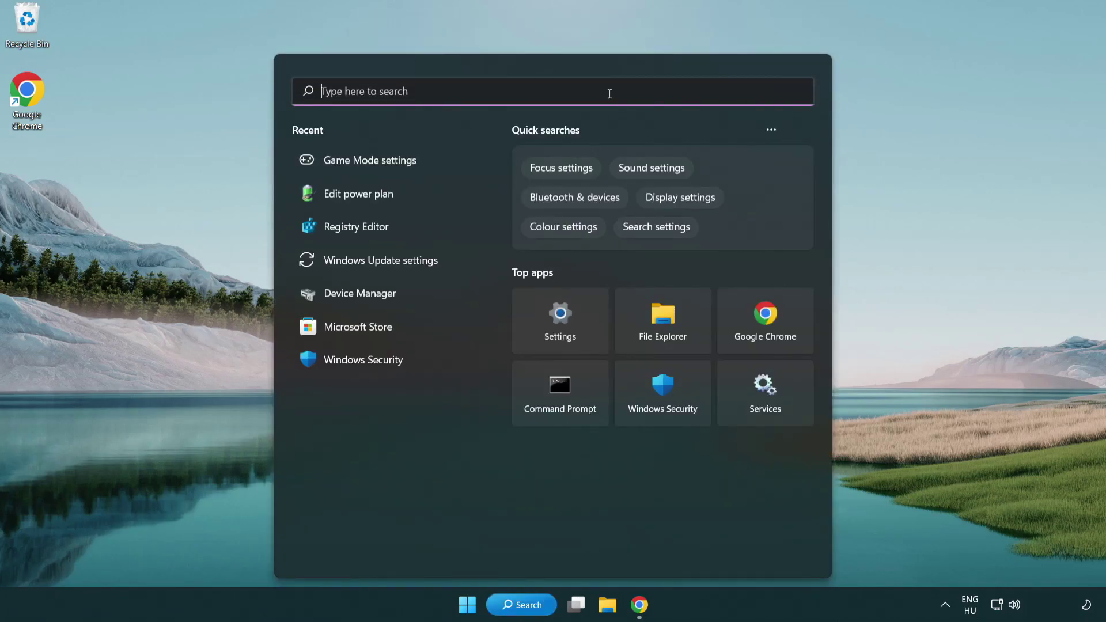
{"action": "type", "text": "edit power "}
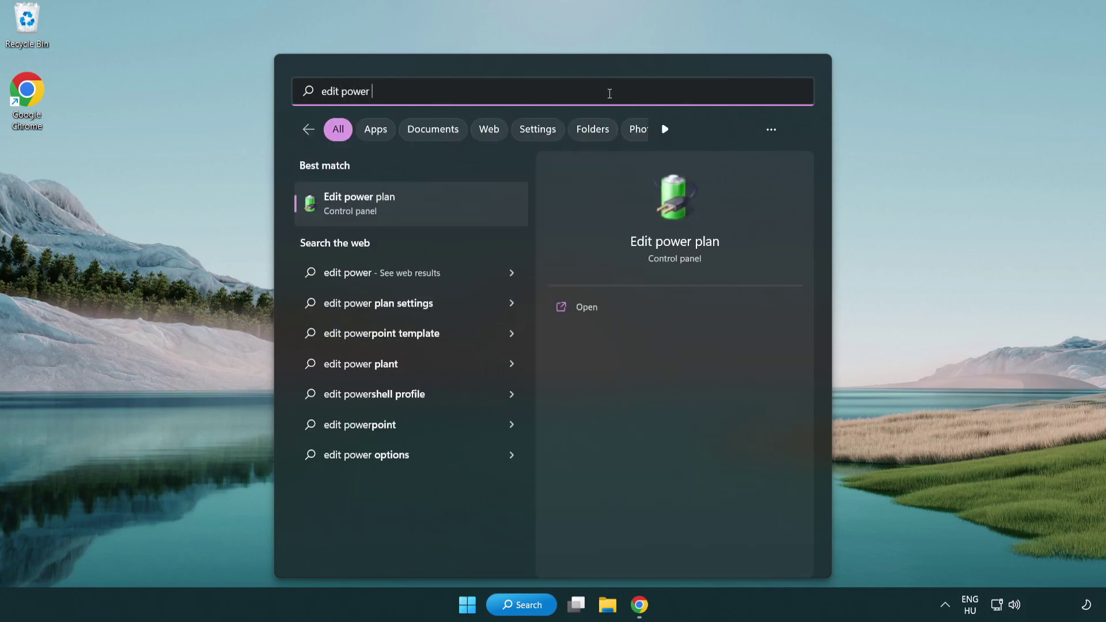
{"action": "type", "text": "plan"}
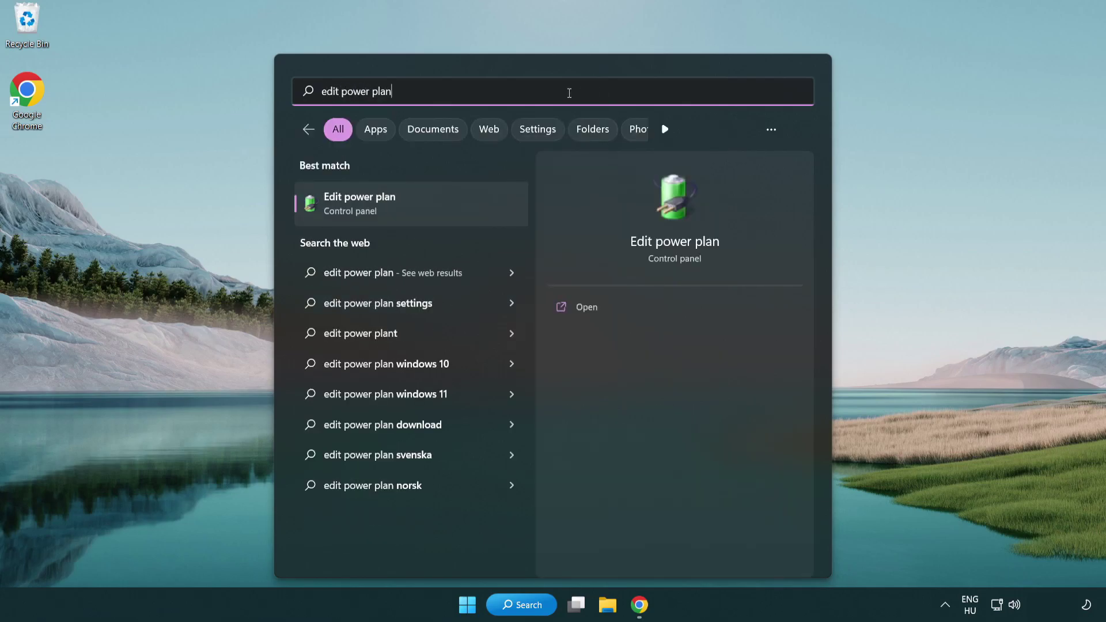
Make High performance the active power plan in Power Options, then close the window.
{"action": "left_click", "coordinate": [415, 205]}
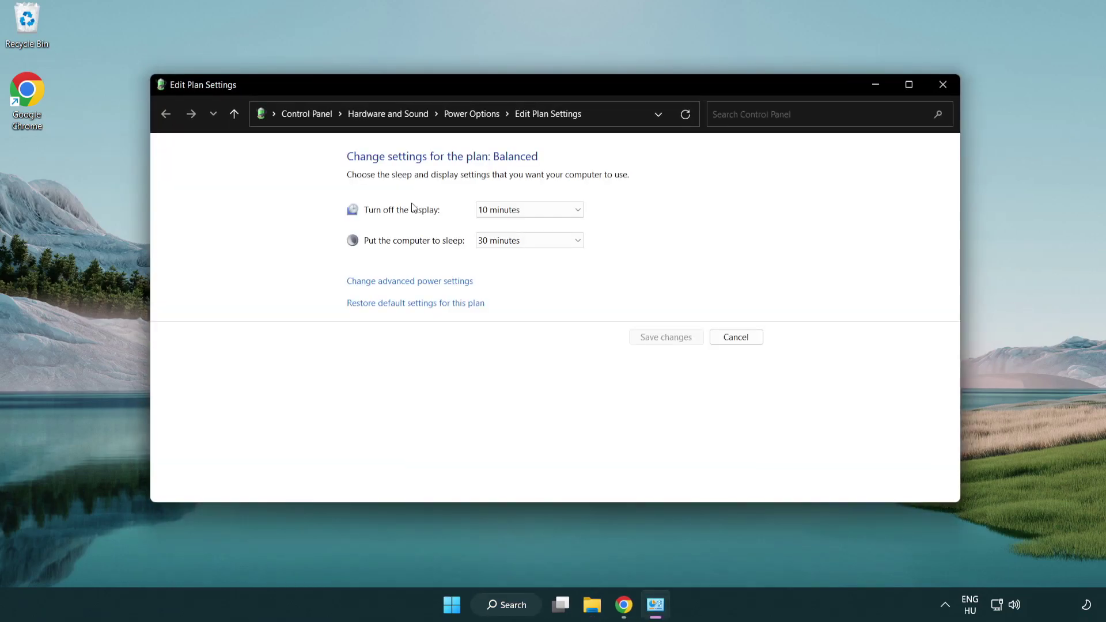
{"action": "left_click", "coordinate": [481, 119]}
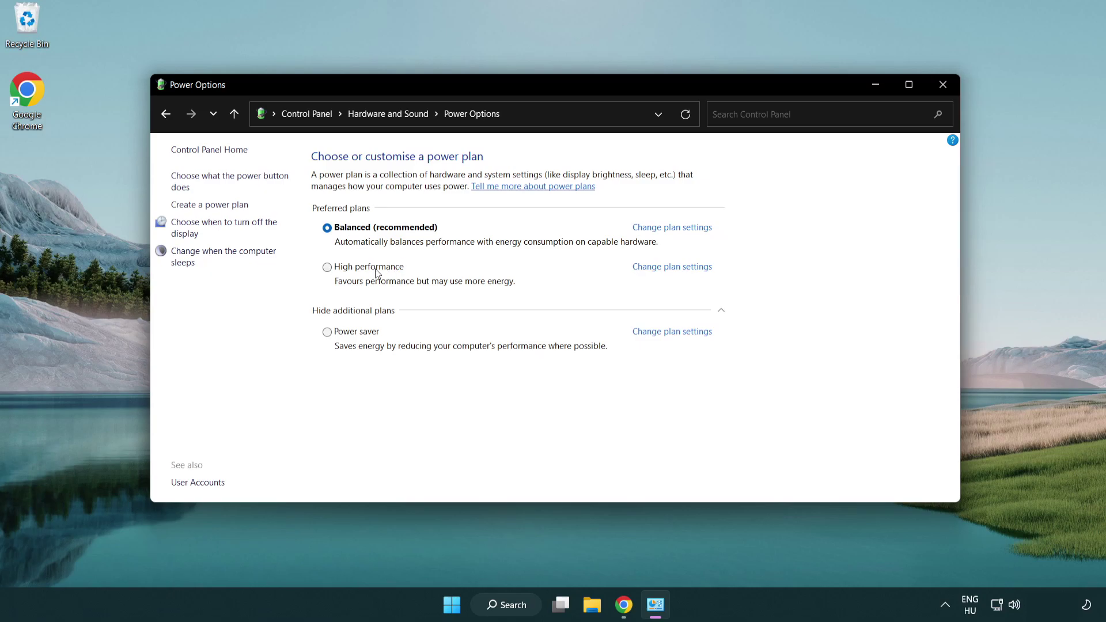
{"action": "left_click", "coordinate": [327, 268]}
{"action": "left_click", "coordinate": [942, 87]}
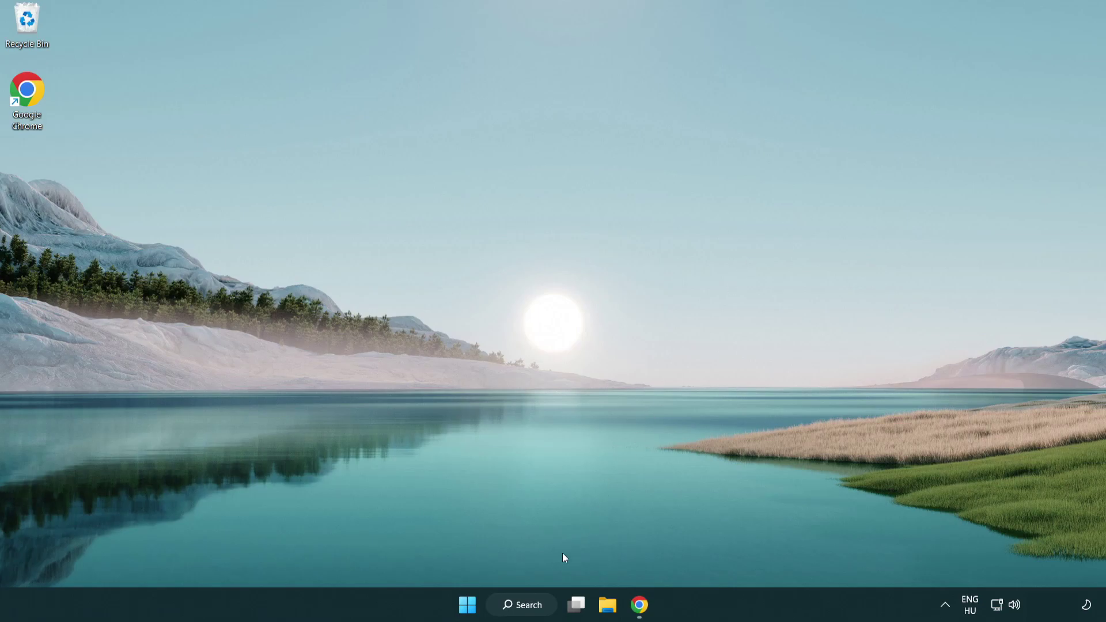
Launch Device Manager from Windows search and move its window toward the centre.
{"action": "left_click", "coordinate": [536, 605]}
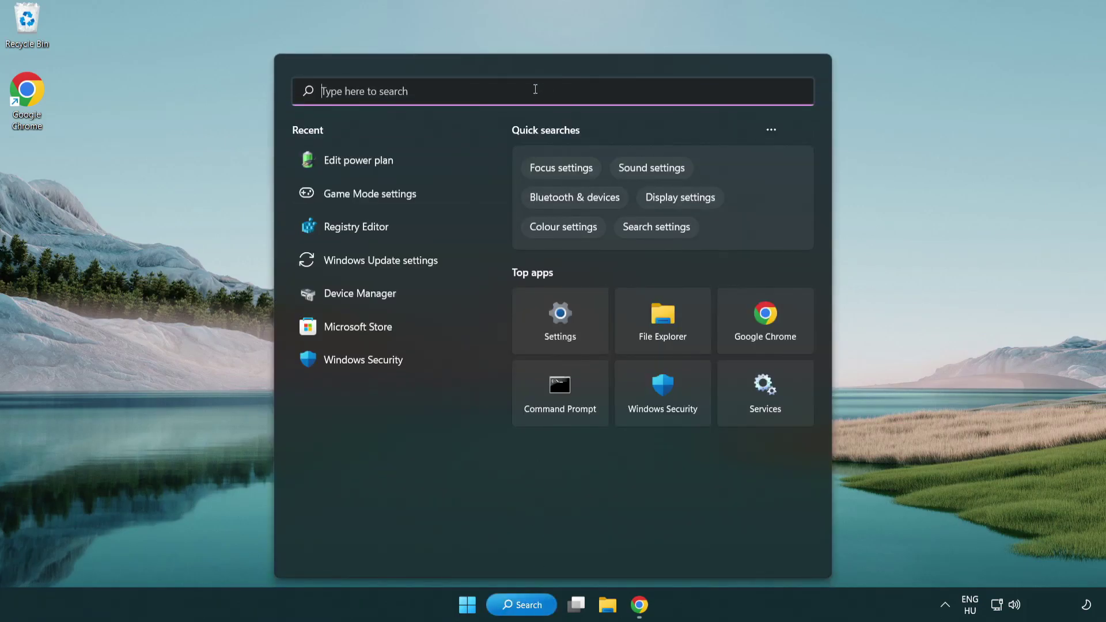
{"action": "type", "text": "device manager"}
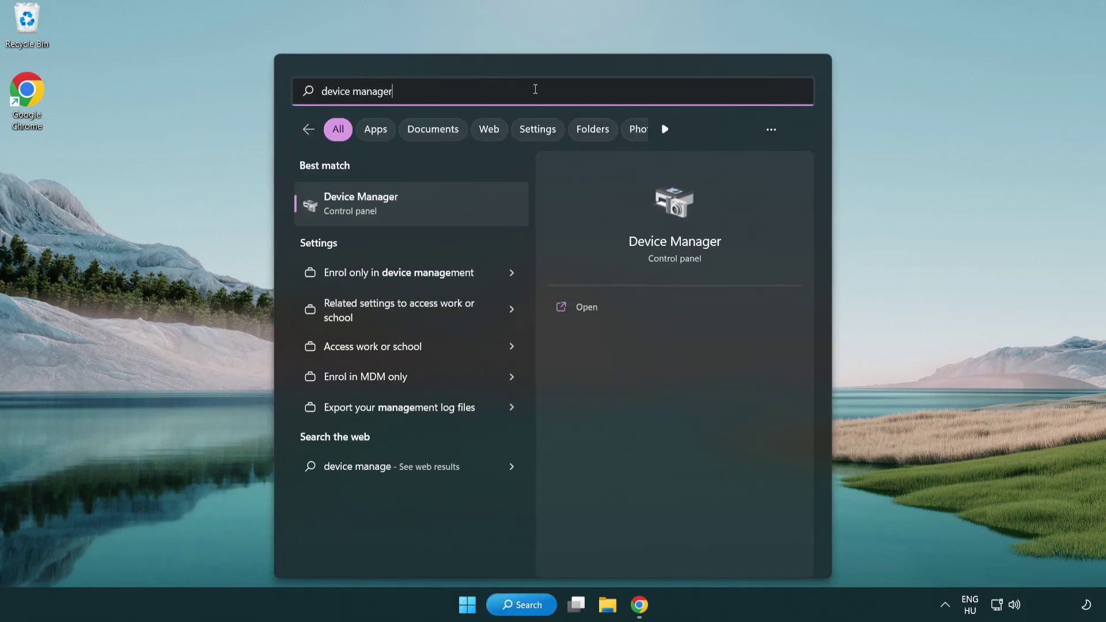
{"action": "left_click", "coordinate": [423, 206]}
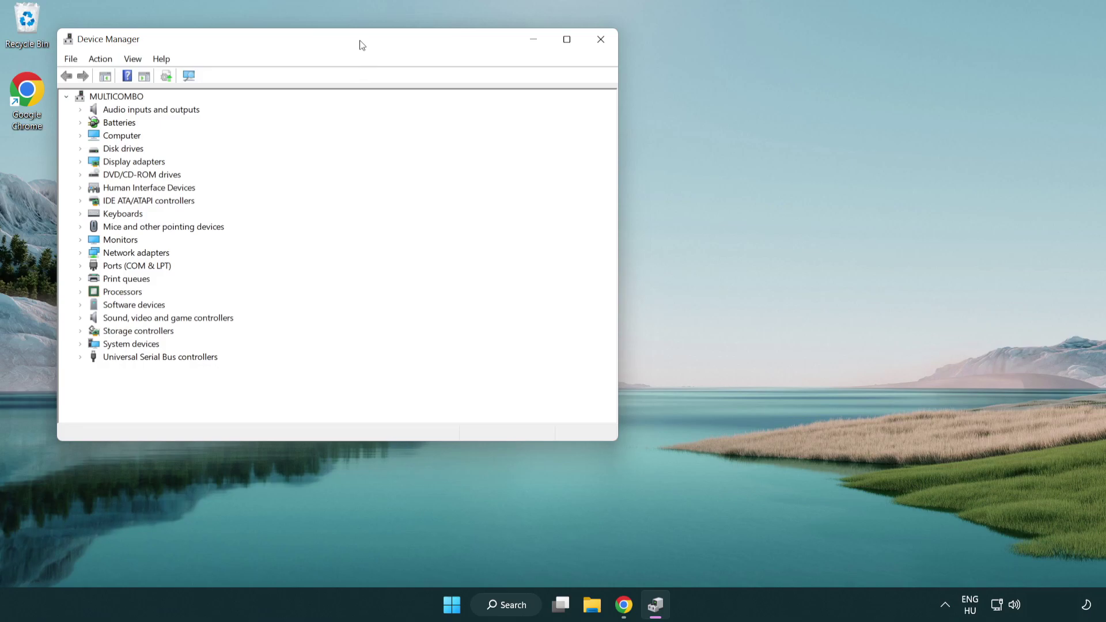
{"action": "mouse_move", "coordinate": [363, 44]}
{"action": "left_mouse_down"}
{"action": "mouse_move", "coordinate": [508, 104]}
{"action": "mouse_move", "coordinate": [568, 104]}
{"action": "left_mouse_up"}
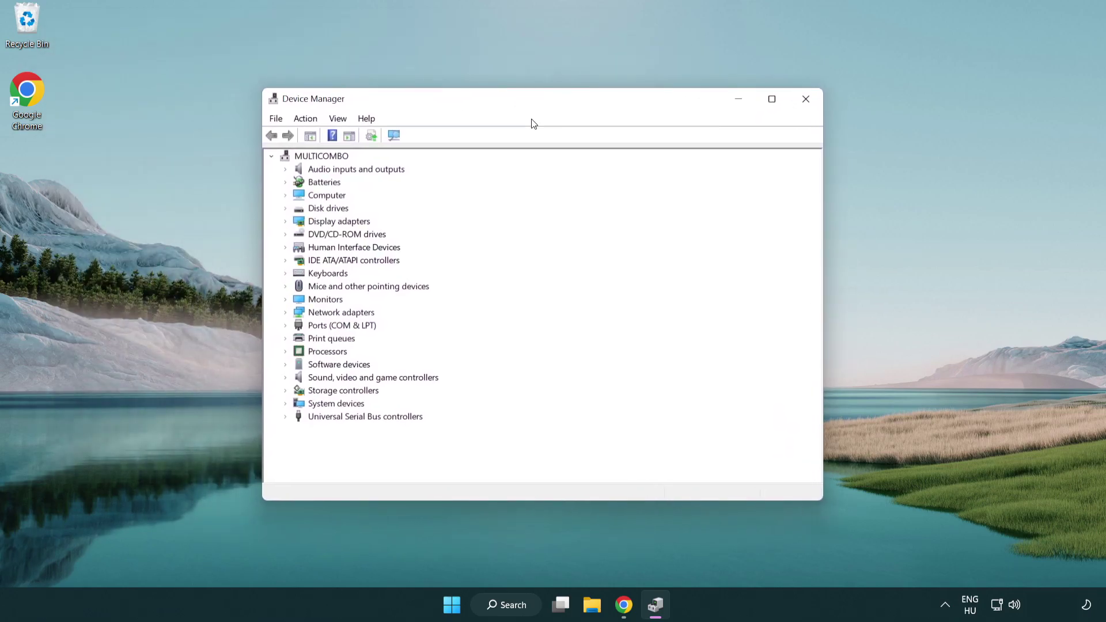
Expand Display adapters and select the VMware SVGA 3D adapter.
{"action": "left_click", "coordinate": [299, 222]}
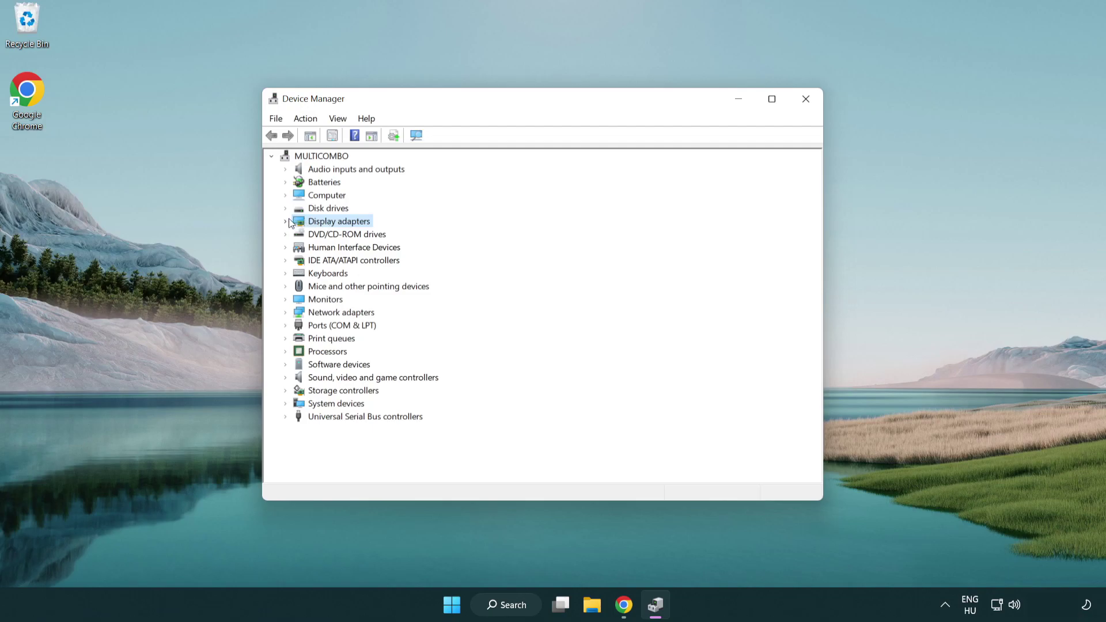
{"action": "left_click", "coordinate": [290, 223]}
{"action": "left_click", "coordinate": [320, 234]}
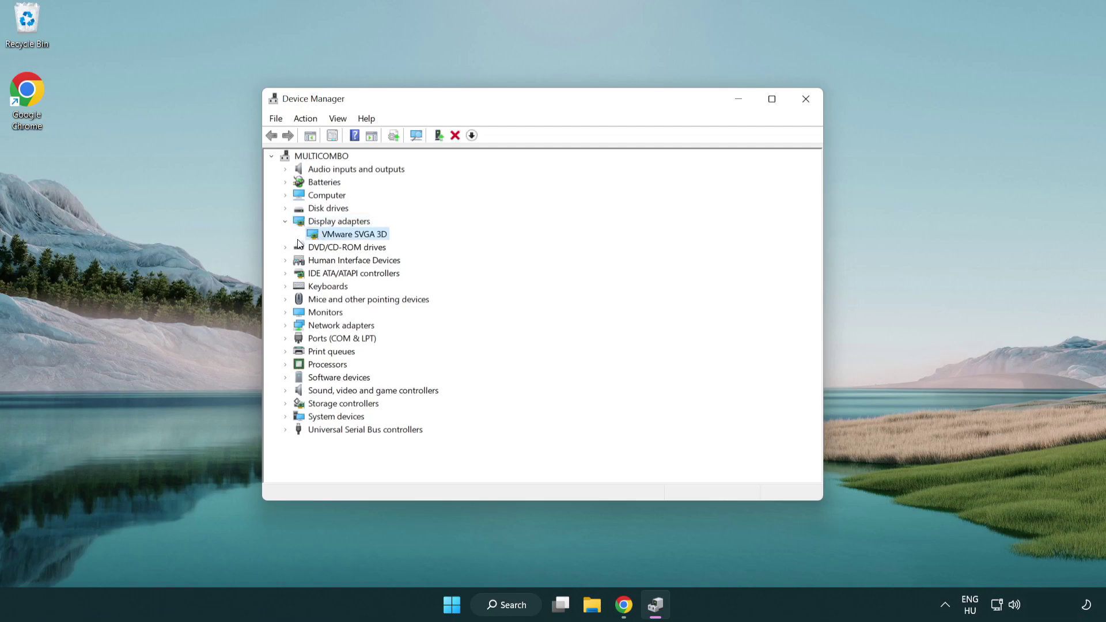
Auto-search for a VMware SVGA 3D driver update, confirm the best driver is installed, close Device Manager.
{"action": "right_click", "coordinate": [348, 238]}
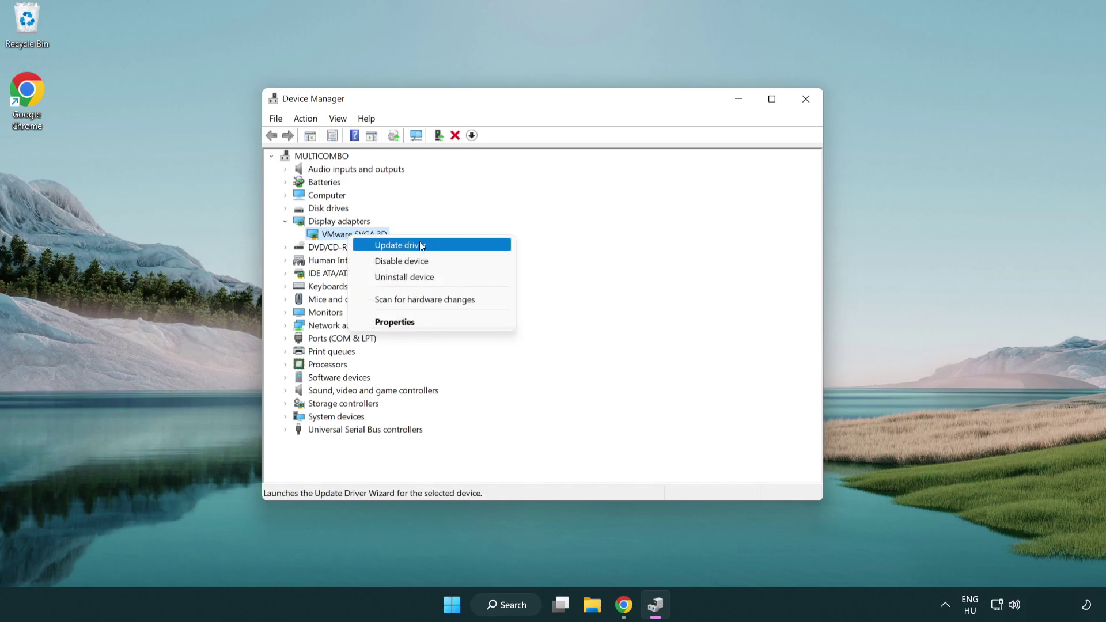
{"action": "left_click", "coordinate": [441, 246]}
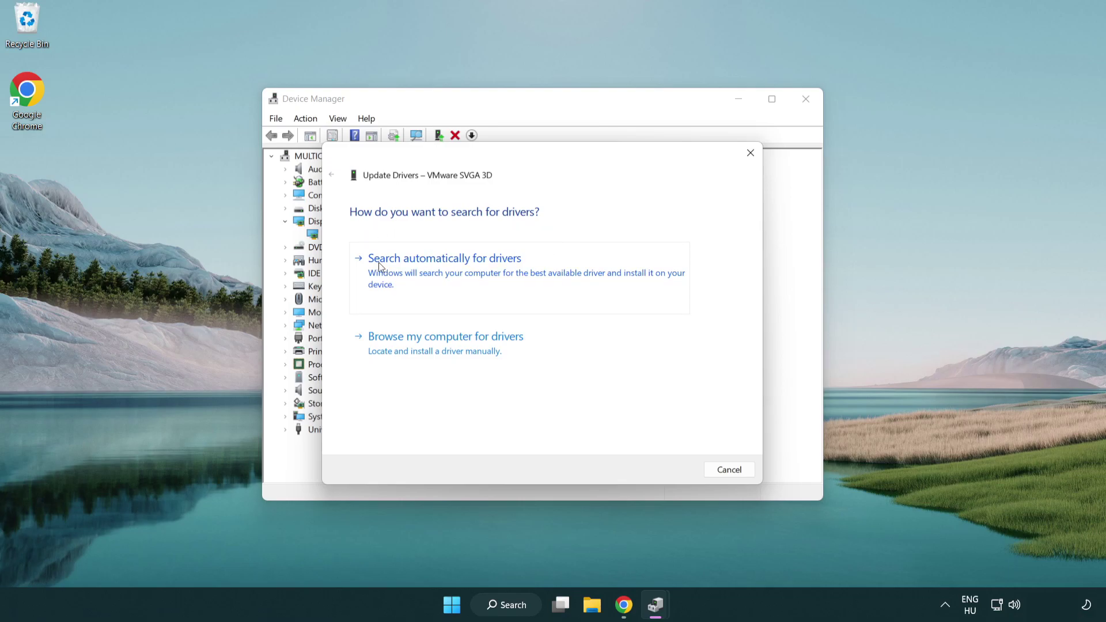
{"action": "left_click", "coordinate": [454, 270]}
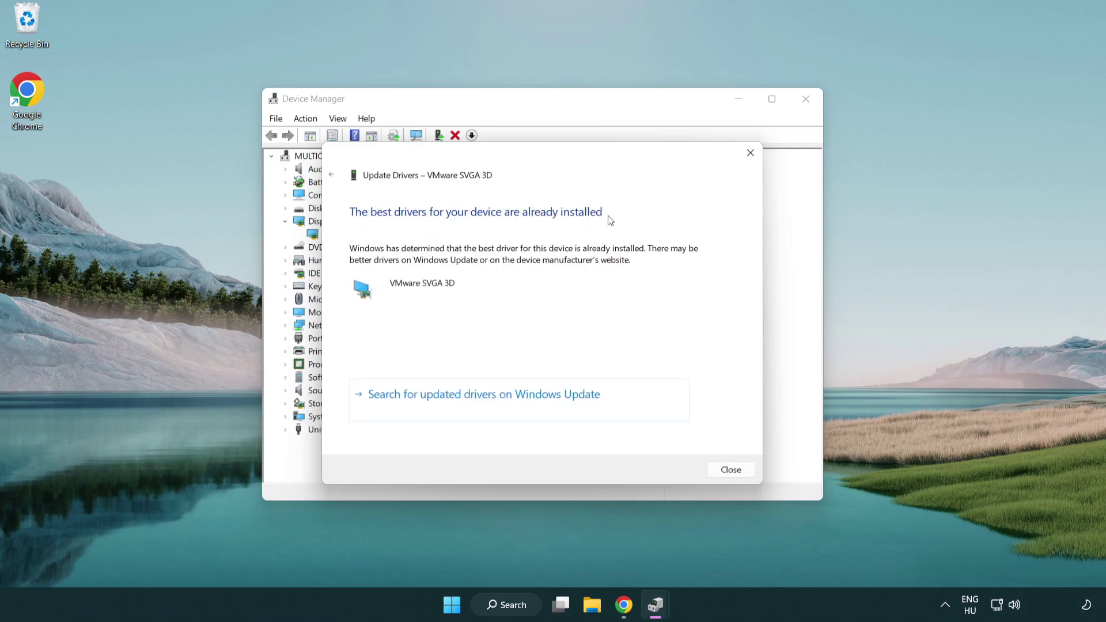
{"action": "left_click", "coordinate": [727, 470]}
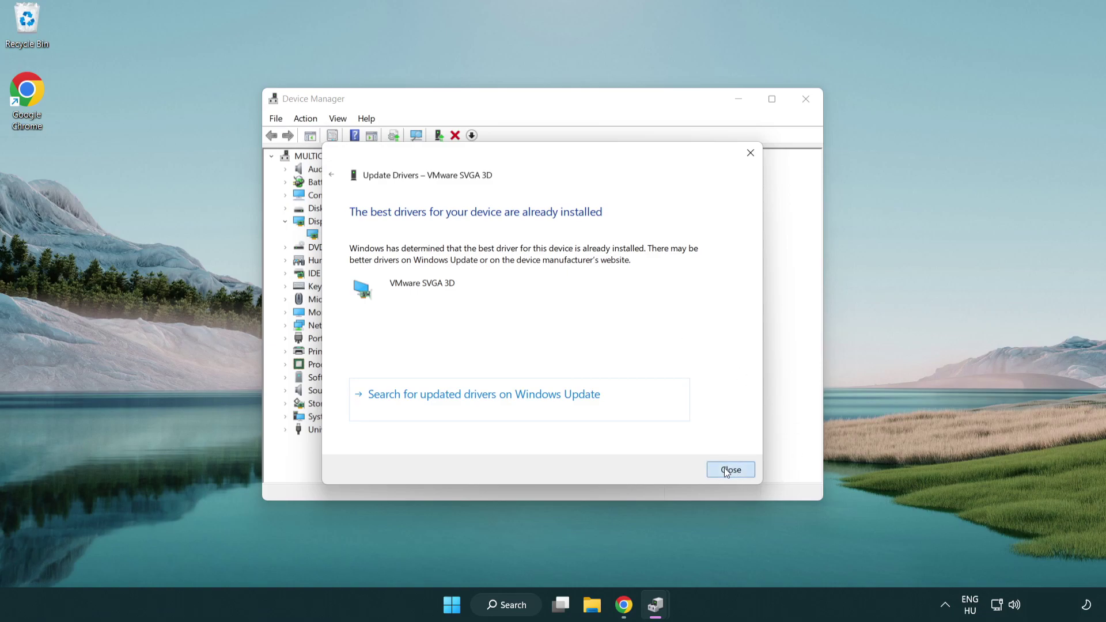
{"action": "left_click", "coordinate": [805, 101]}
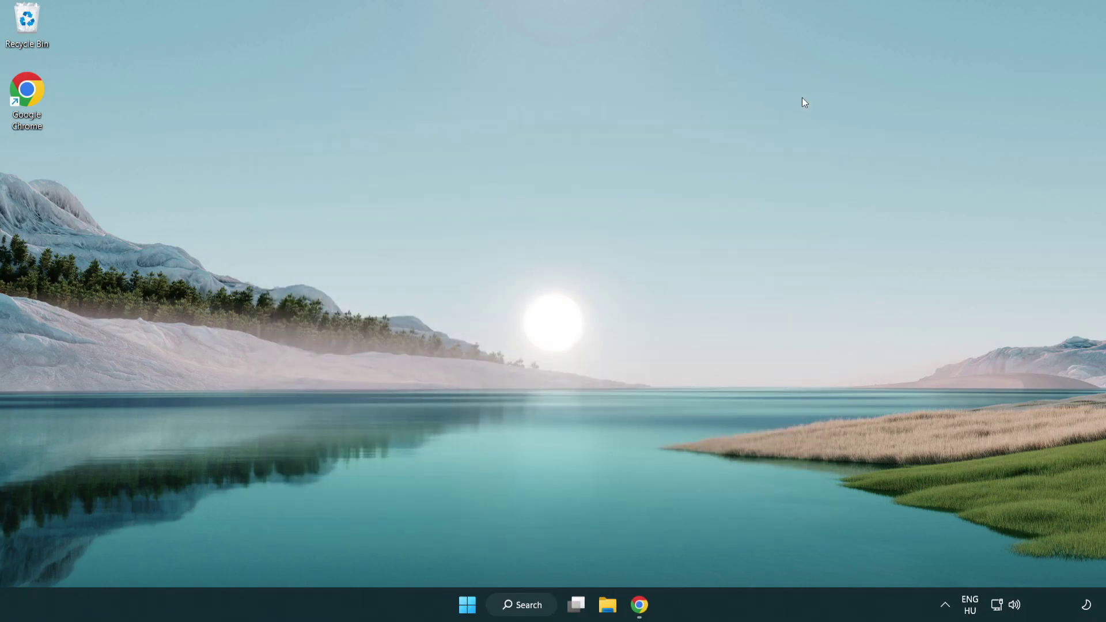
Open Game Mode settings from search, then the Xbox Game Bar page under Gaming.
{"action": "left_click", "coordinate": [528, 607]}
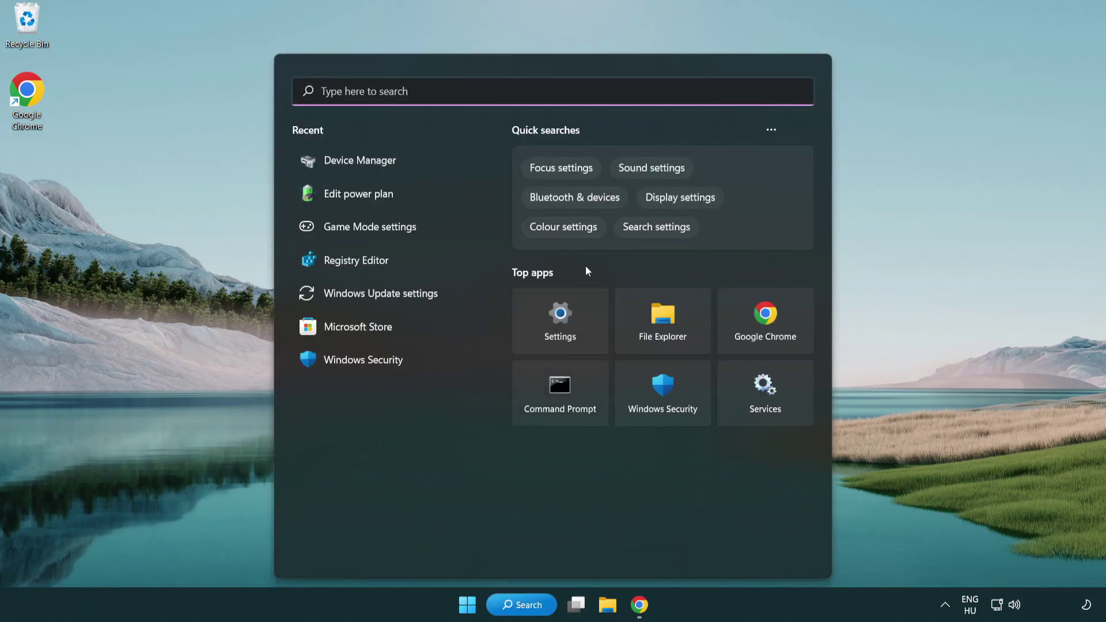
{"action": "type", "text": "gam"}
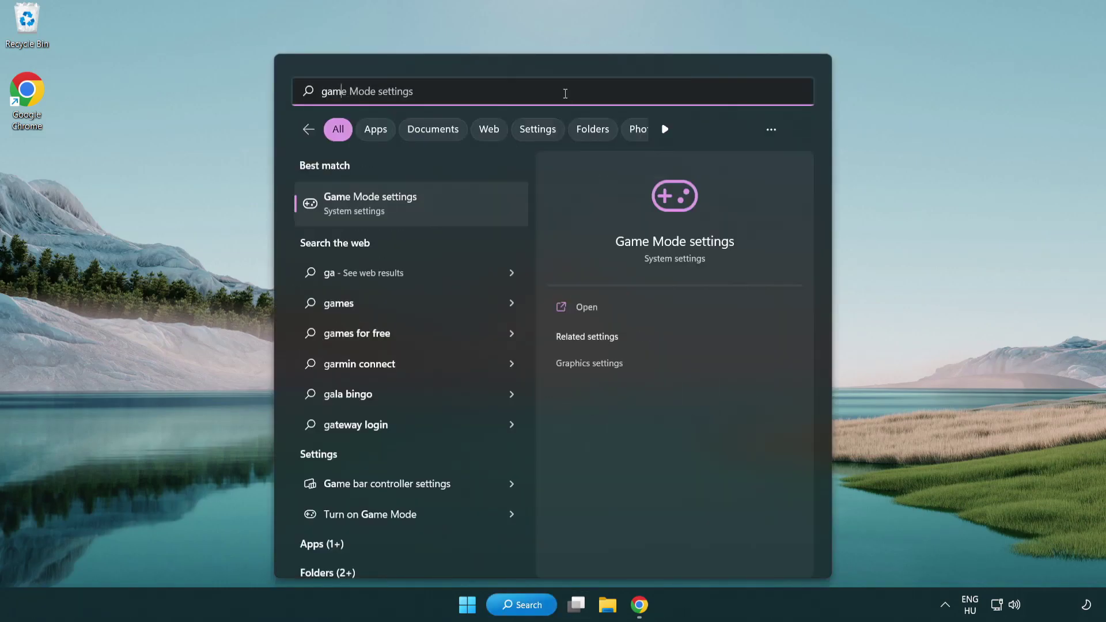
{"action": "type", "text": "e mode"}
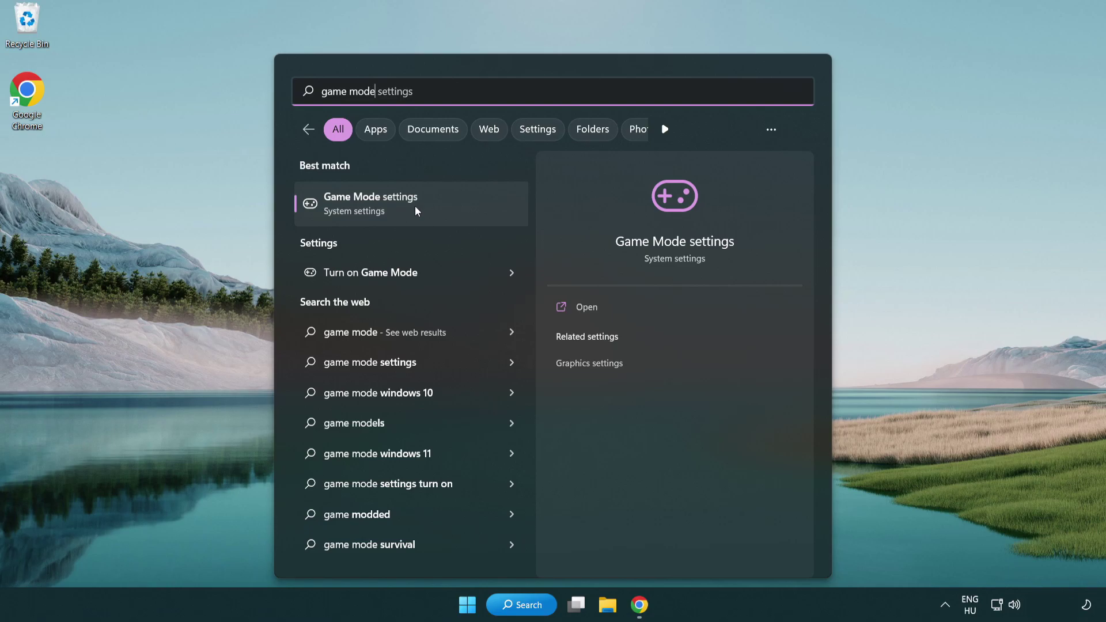
{"action": "left_click", "coordinate": [417, 211]}
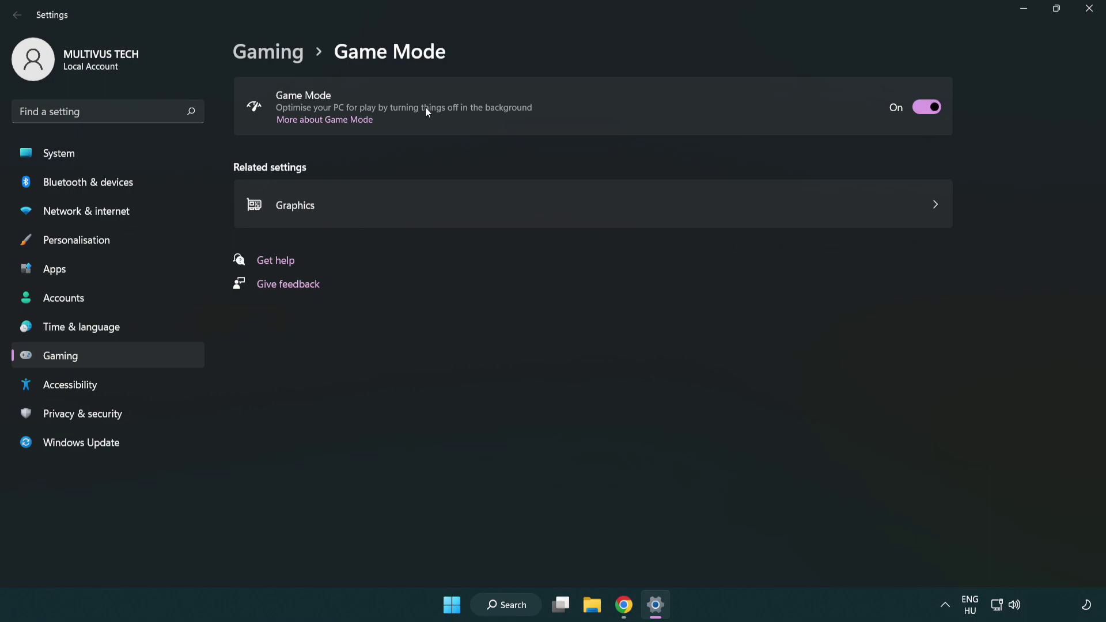
{"action": "left_click", "coordinate": [286, 60]}
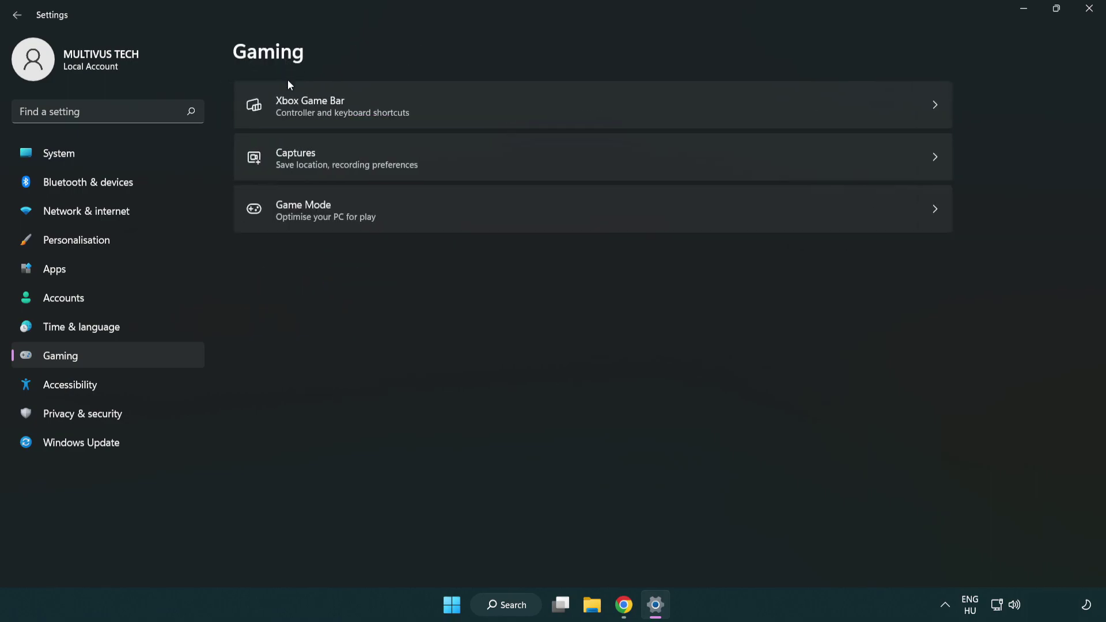
{"action": "left_click", "coordinate": [489, 104]}
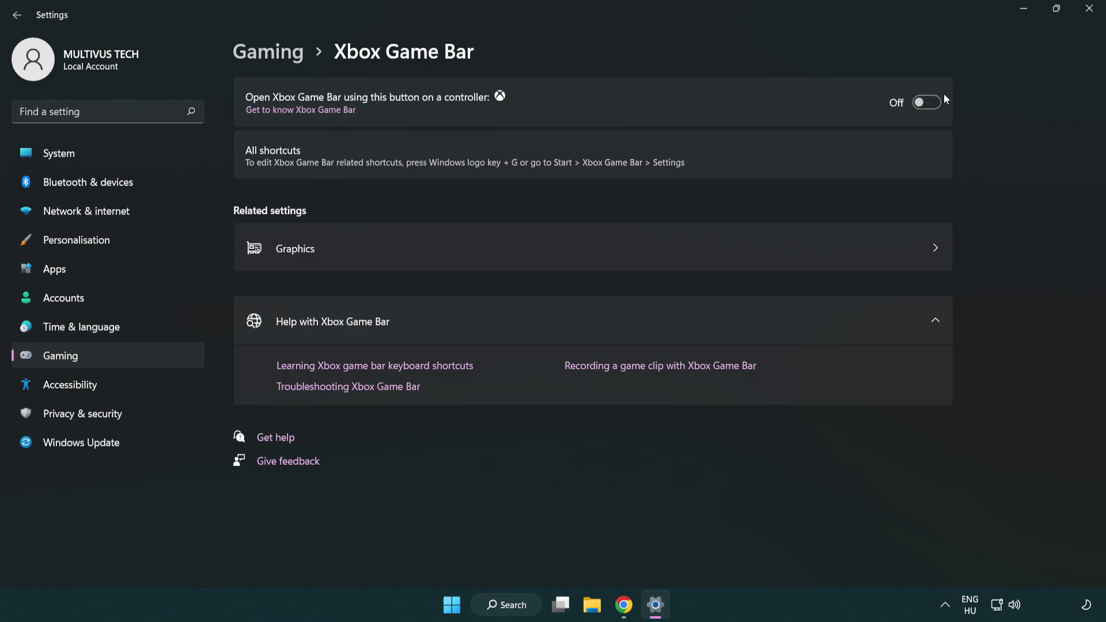
Close Settings, open Task Manager from the Start menu and end Google Chrome.
{"action": "left_click", "coordinate": [1088, 14]}
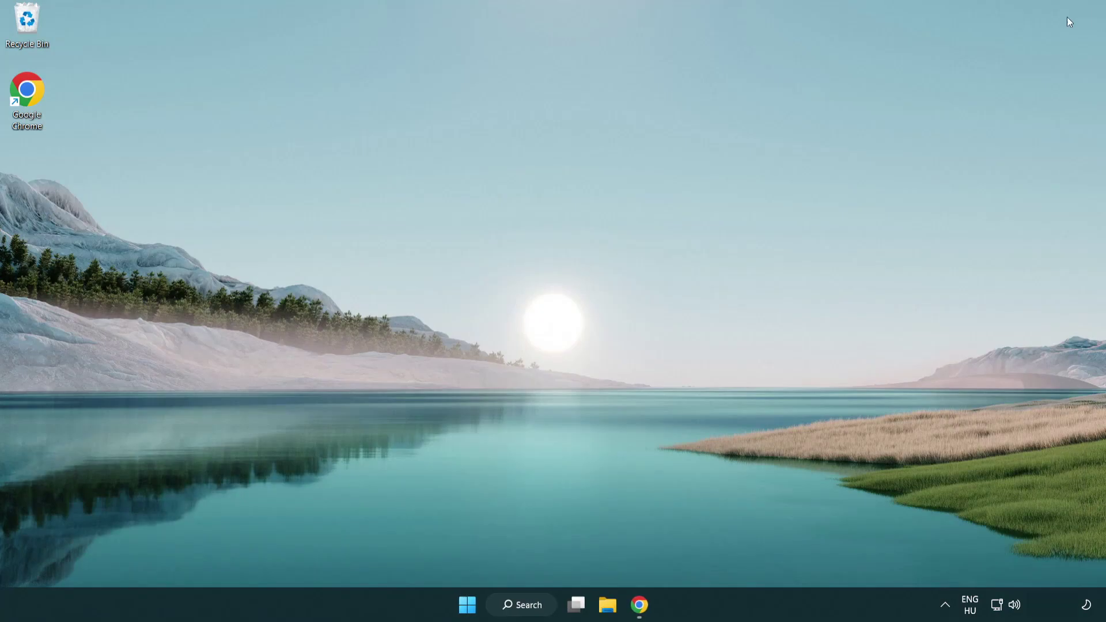
{"action": "right_click", "coordinate": [468, 606]}
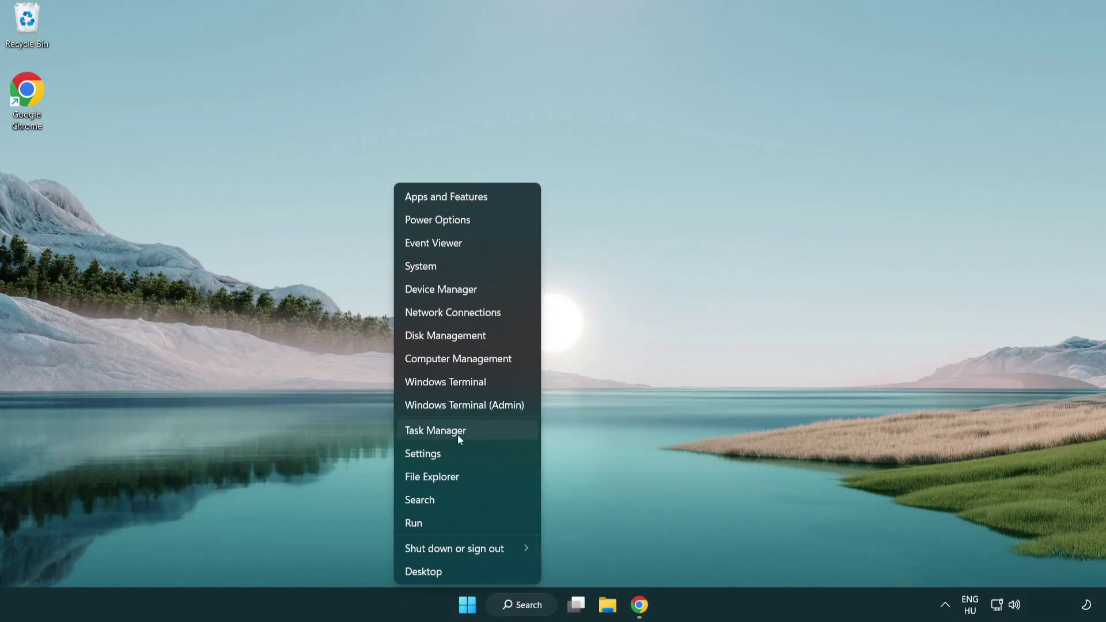
{"action": "left_click", "coordinate": [485, 430]}
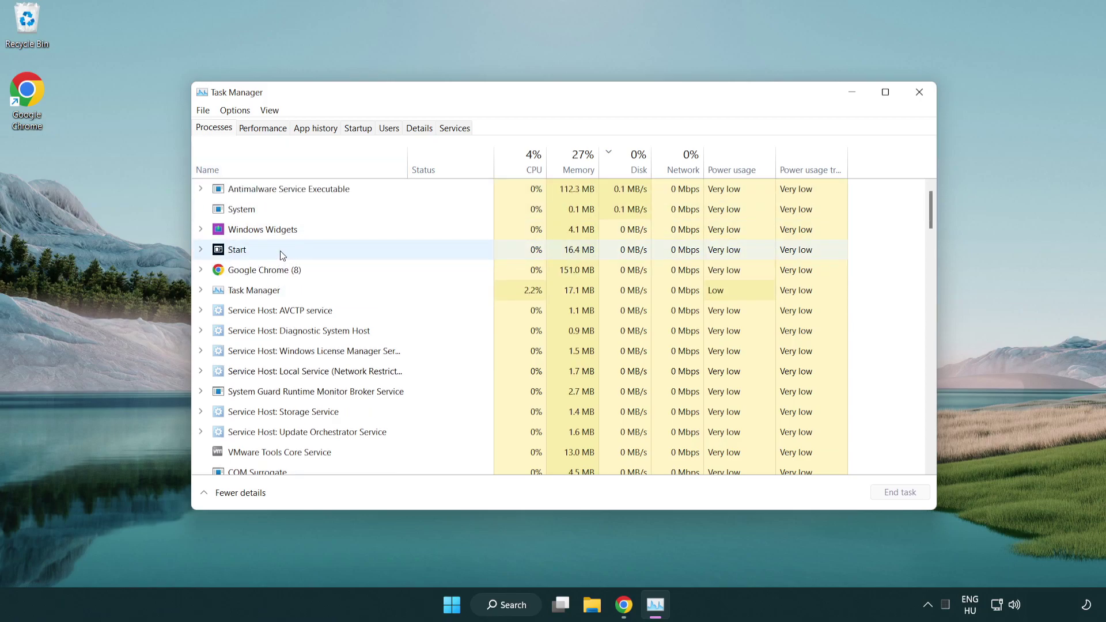
{"action": "left_click", "coordinate": [282, 271]}
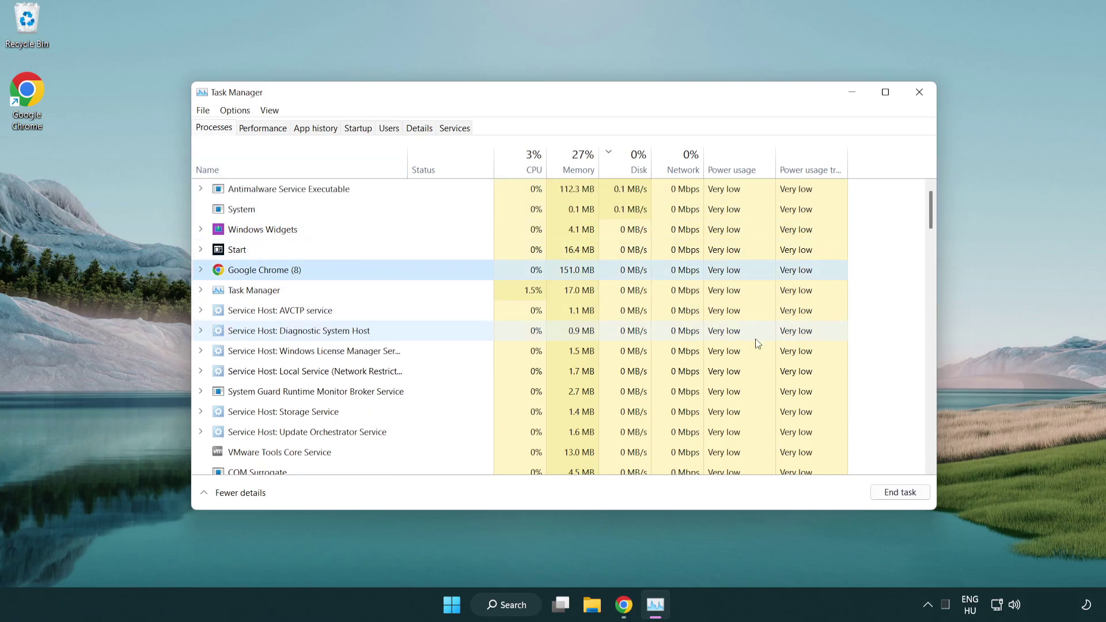
{"action": "left_click", "coordinate": [906, 499]}
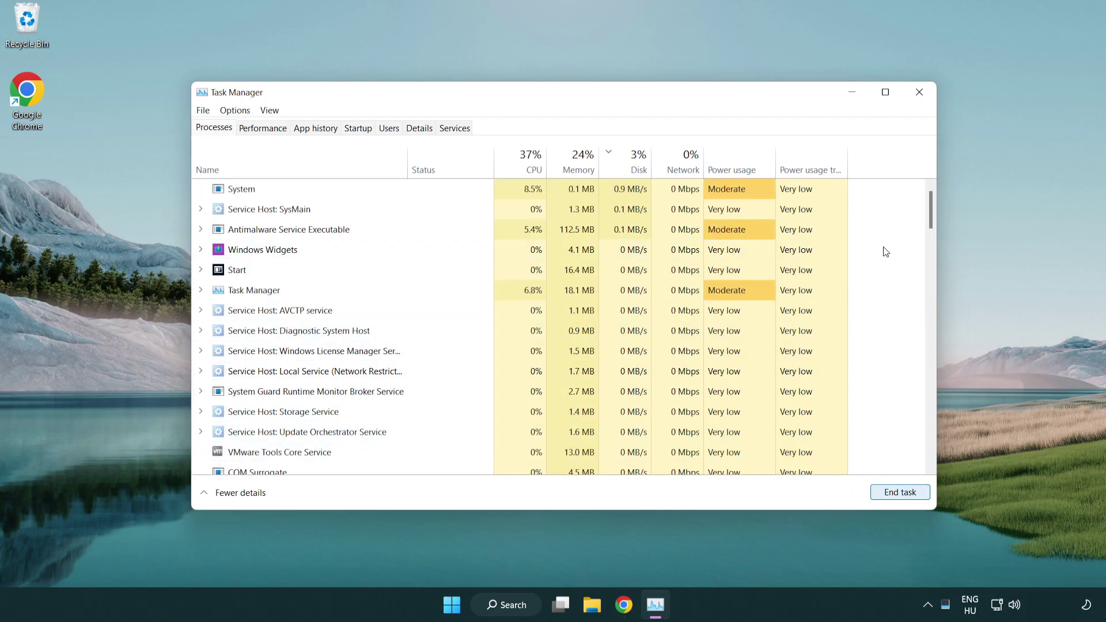
{"action": "left_click_drag", "start_coordinate": [931, 226], "coordinate": [925, 199]}
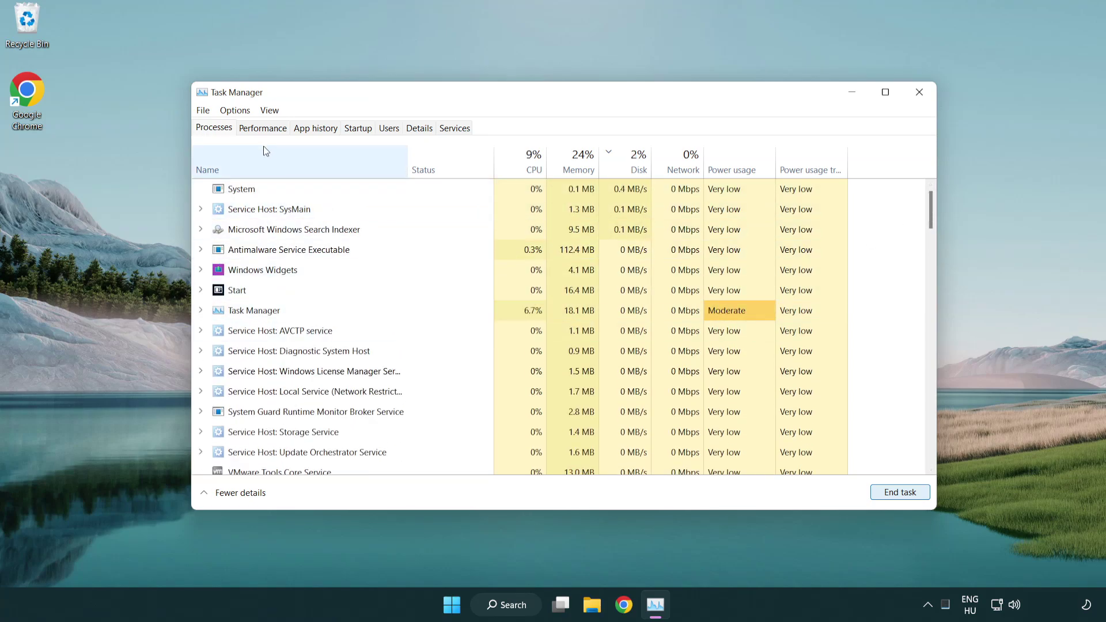
Disable Cortana, Phone Link and Terminal as startup apps, then close Task Manager.
{"action": "left_click", "coordinate": [365, 129]}
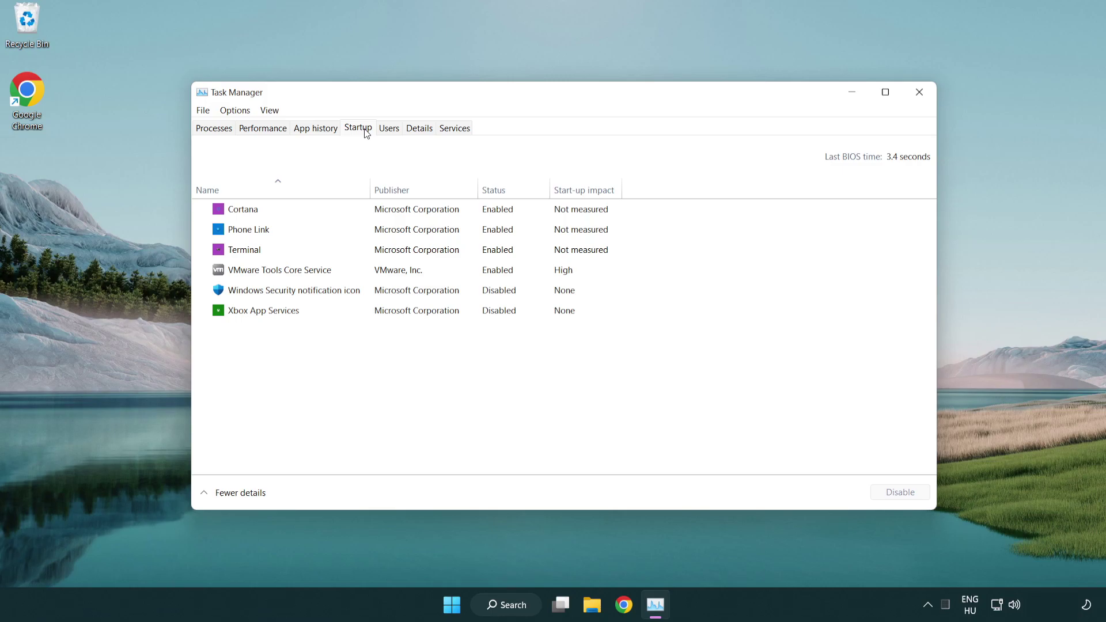
{"action": "left_click", "coordinate": [395, 213]}
{"action": "left_click", "coordinate": [904, 492]}
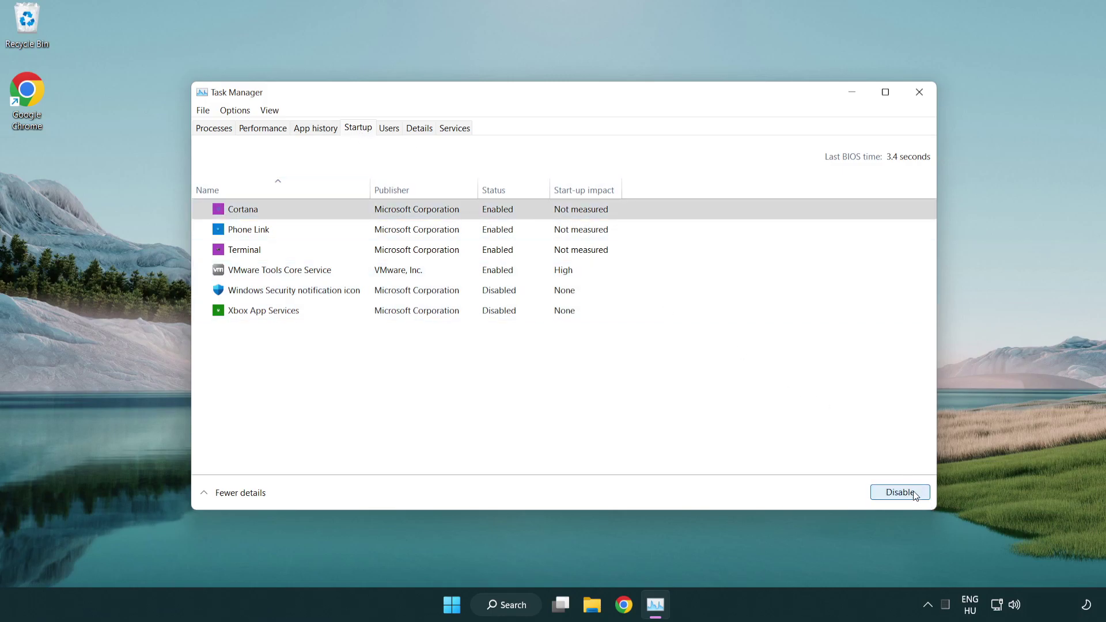
{"action": "left_click", "coordinate": [441, 231]}
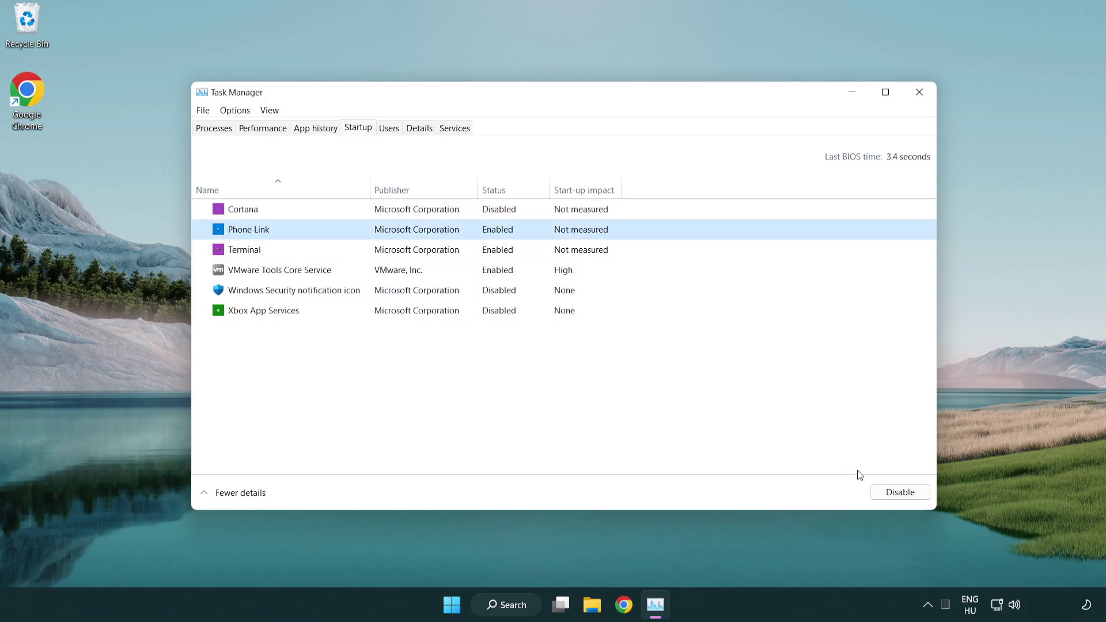
{"action": "left_click", "coordinate": [898, 493]}
{"action": "left_click", "coordinate": [375, 255]}
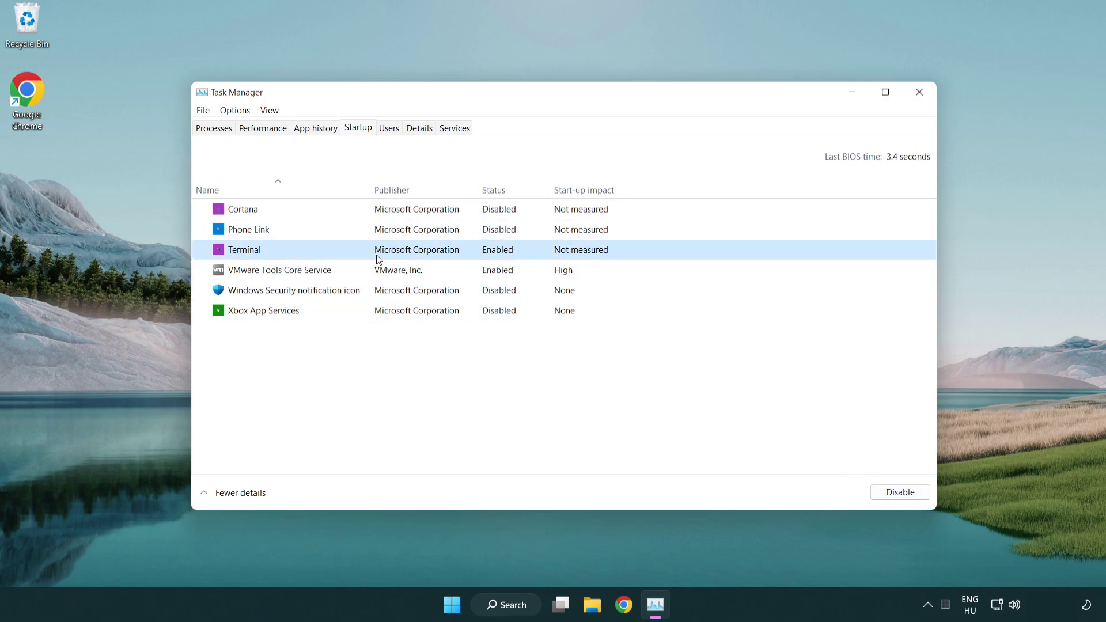
{"action": "left_click", "coordinate": [922, 498]}
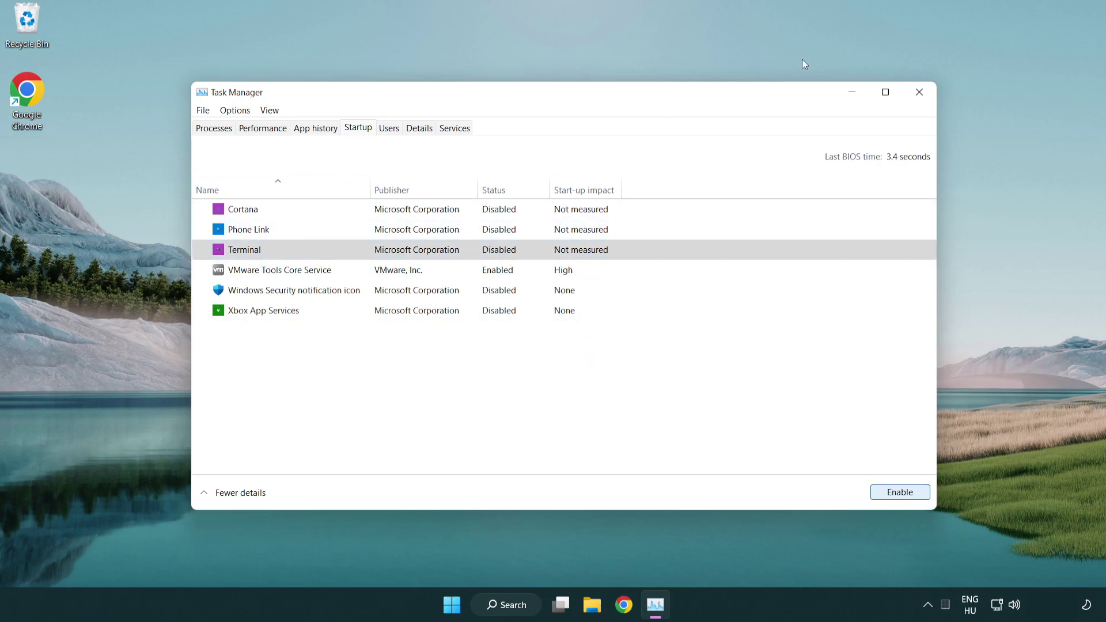
{"action": "left_click", "coordinate": [920, 93]}
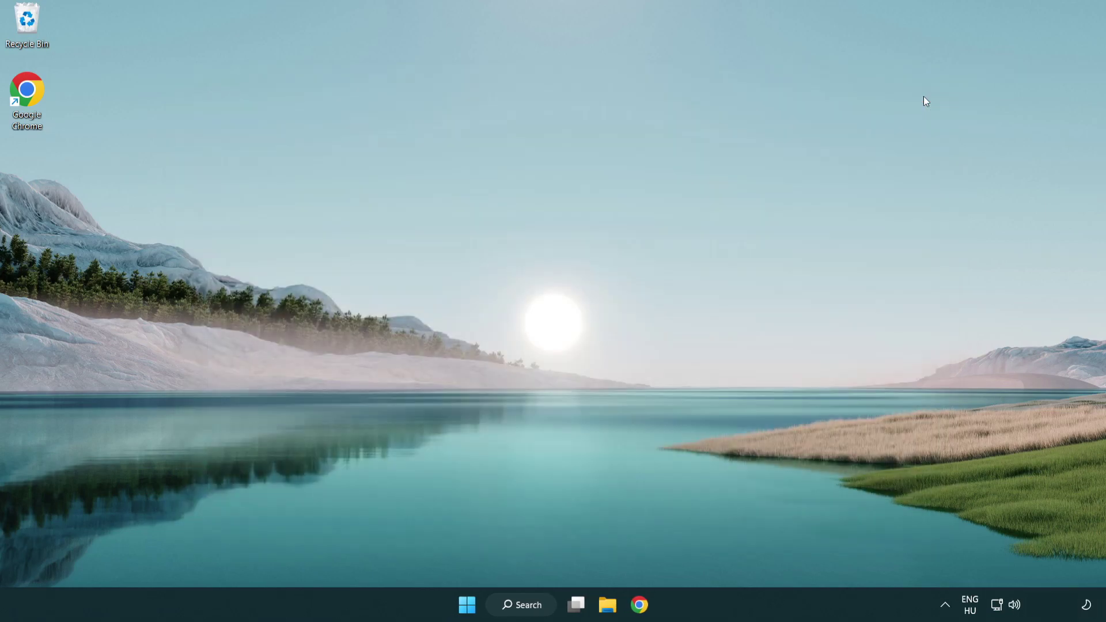
Check for updates in Windows Update, confirming the PC is up to date, then close Settings.
{"action": "left_click", "coordinate": [521, 605]}
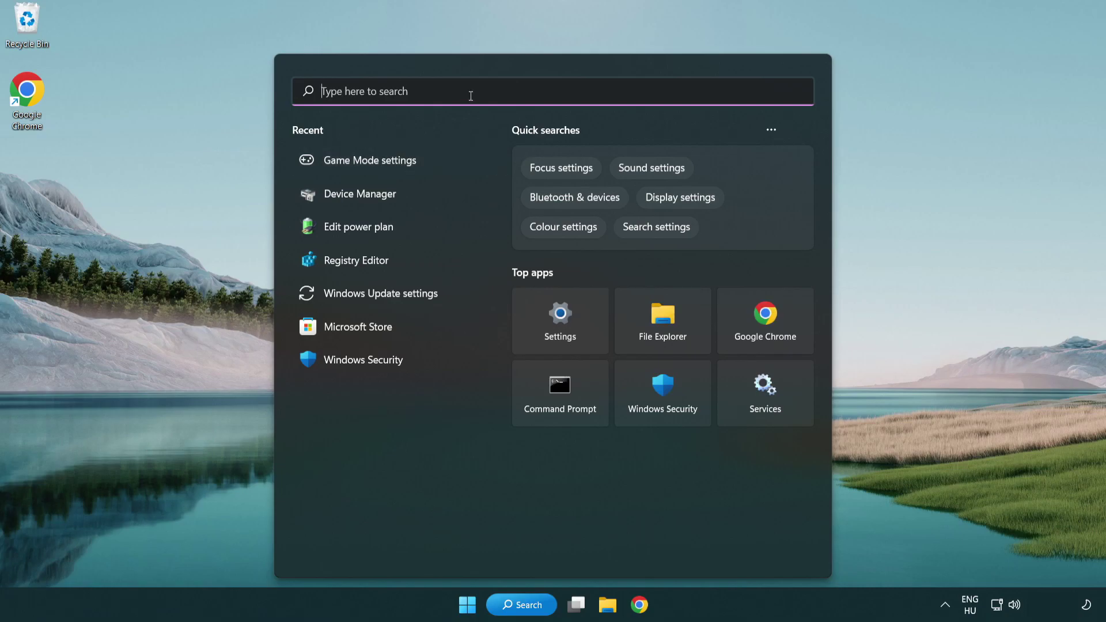
{"action": "type", "text": "update"}
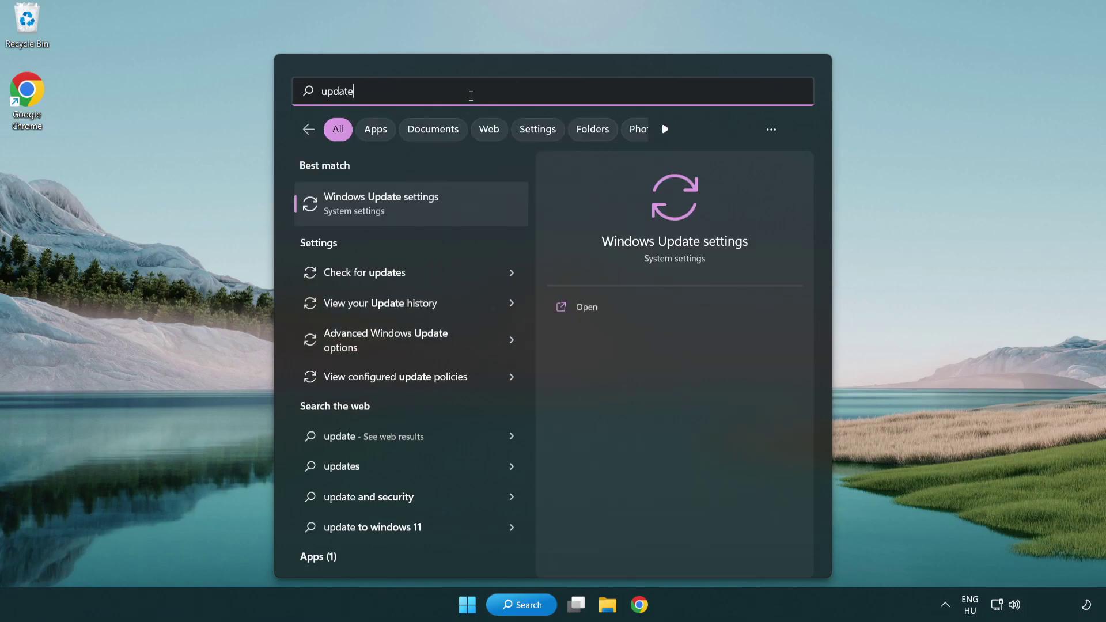
{"action": "left_click", "coordinate": [429, 214]}
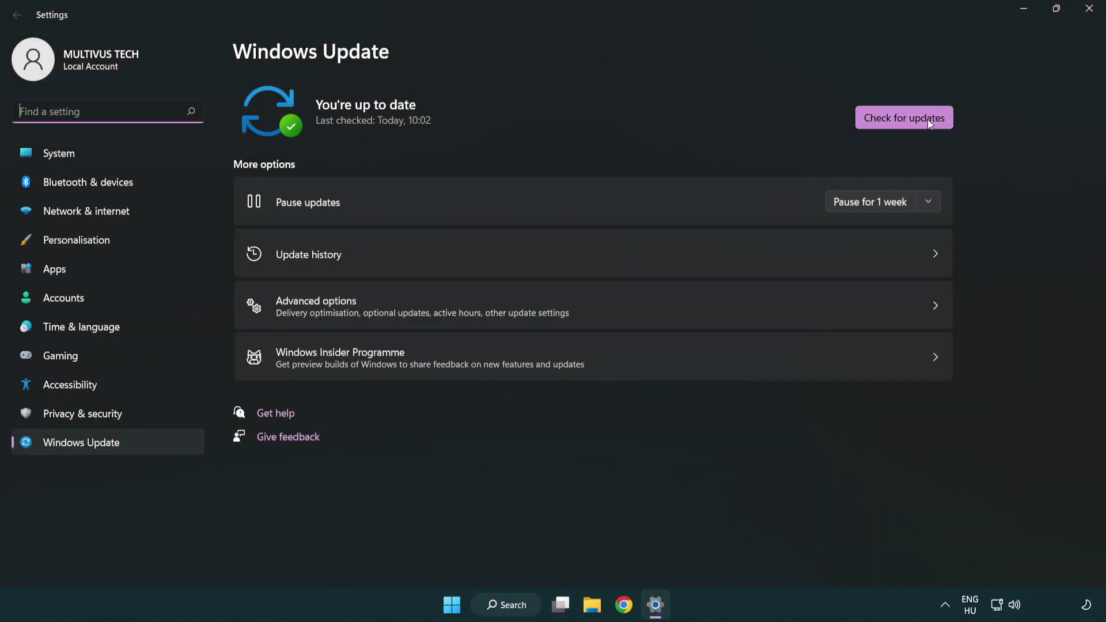
{"action": "left_click", "coordinate": [911, 119]}
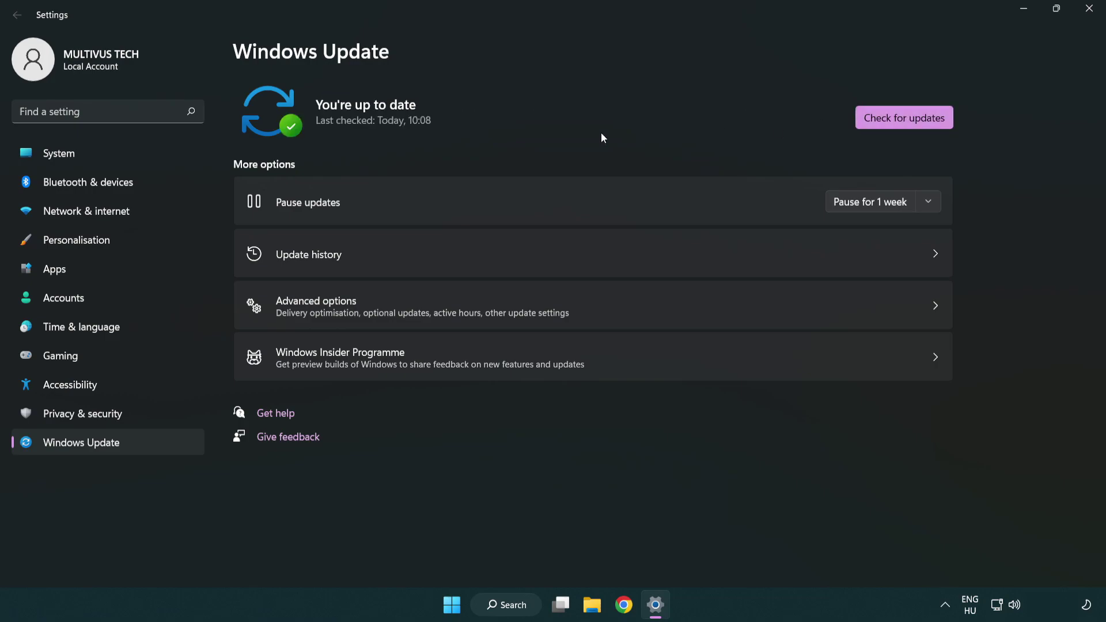
{"action": "left_click", "coordinate": [1091, 17]}
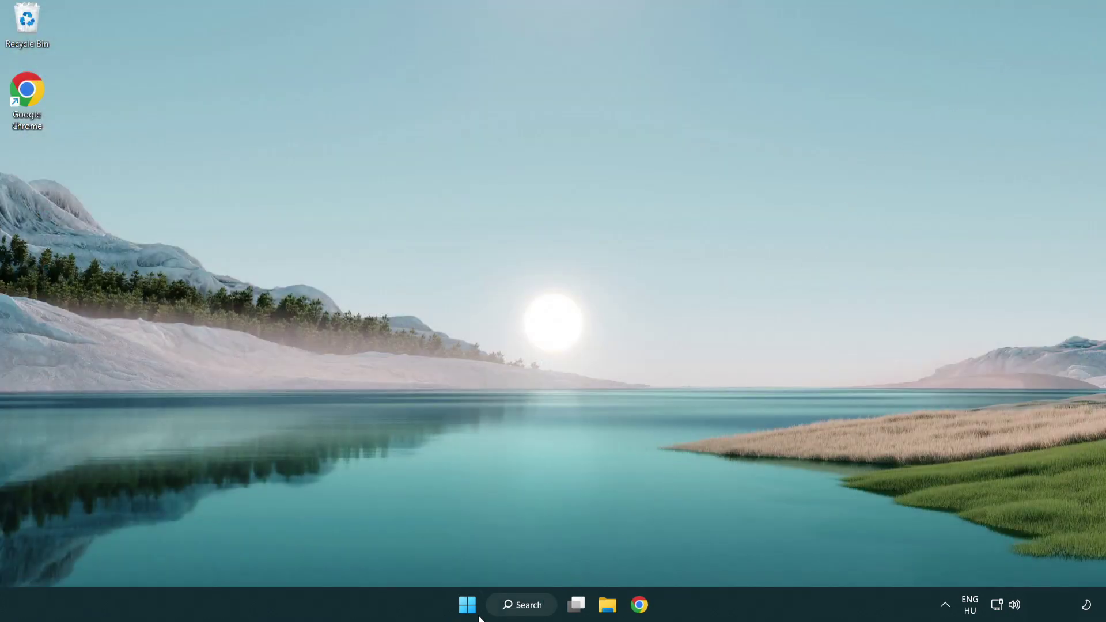
Launch regedit and navigate to HKEY_CURRENT_USER\System\GameConfigStore.
{"action": "left_click", "coordinate": [520, 607]}
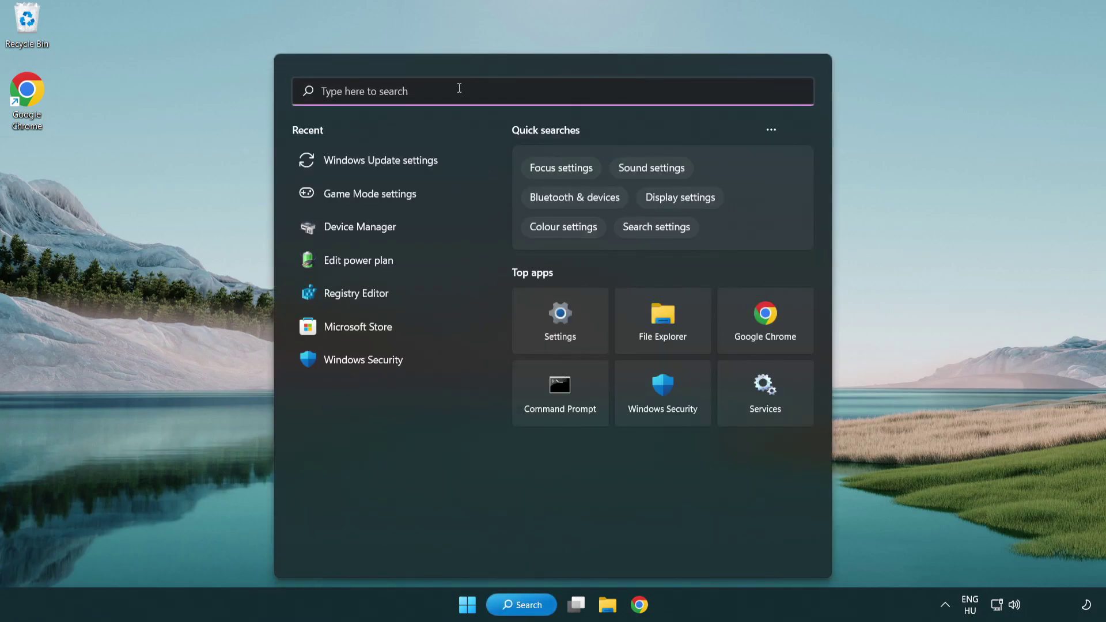
{"action": "type", "text": "regedit"}
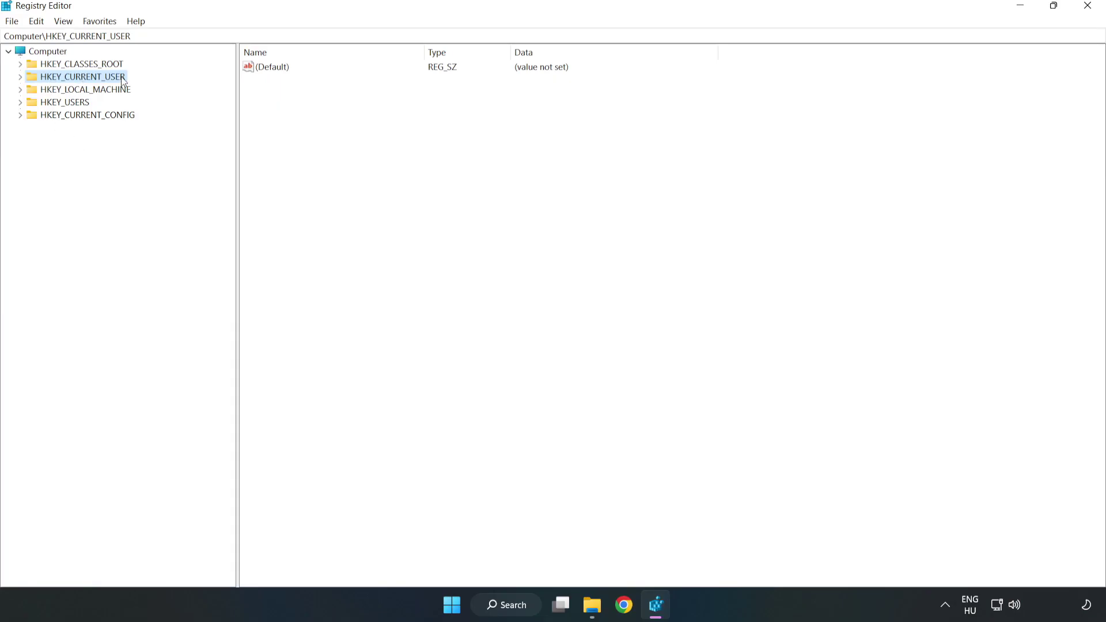
{"action": "left_click", "coordinate": [20, 77]}
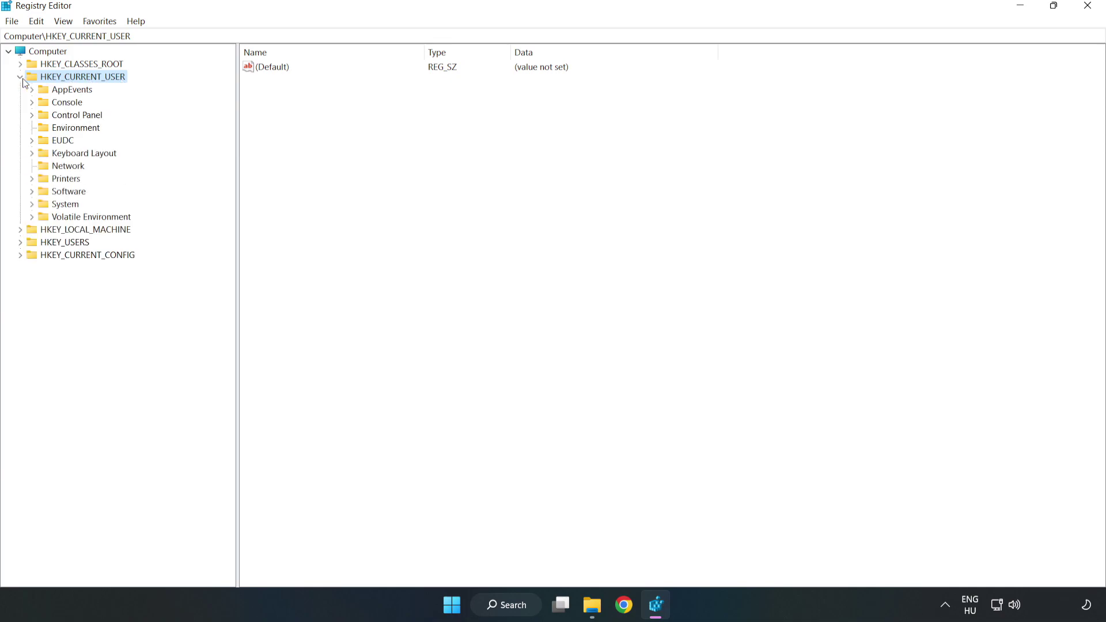
{"action": "left_click", "coordinate": [31, 205]}
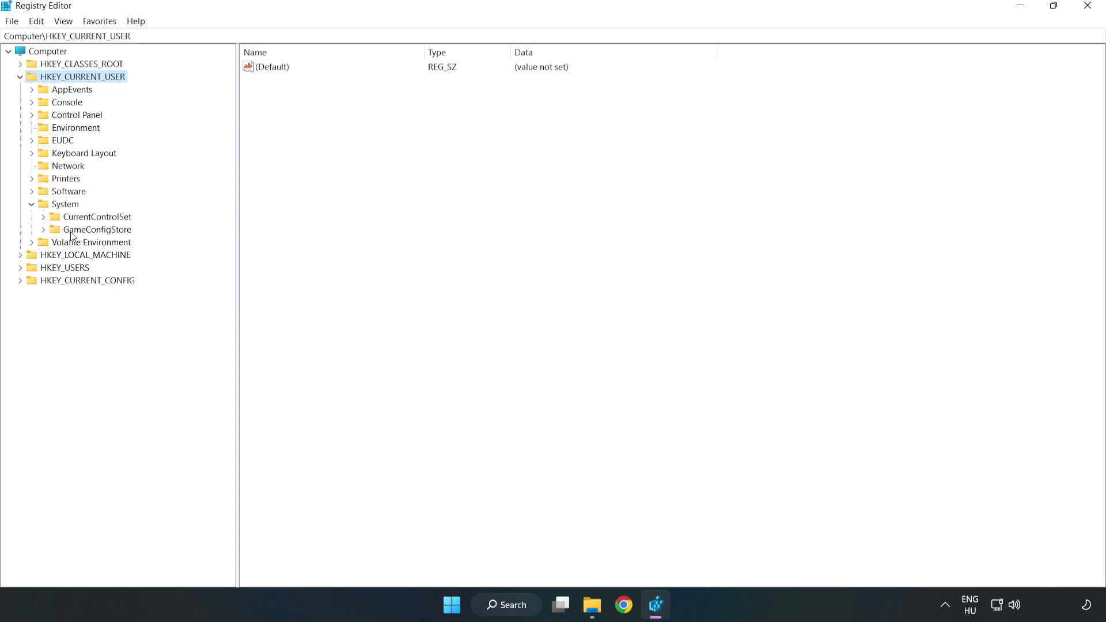
{"action": "left_click", "coordinate": [93, 233]}
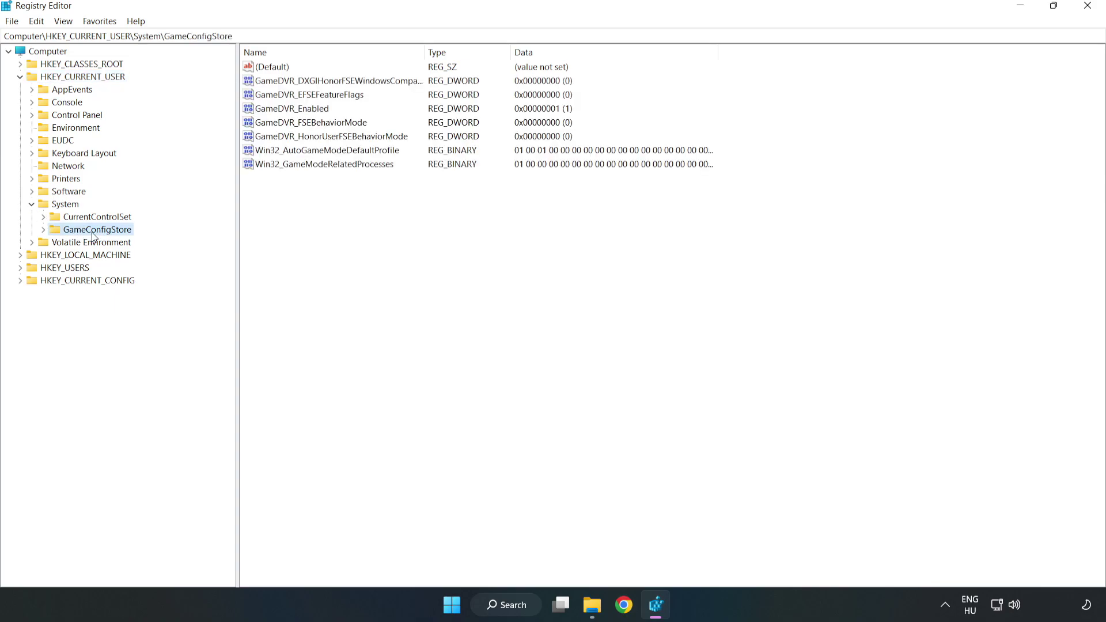
Change GameDVR_Enabled's value data from 1 to 0.
{"action": "left_click", "coordinate": [268, 114]}
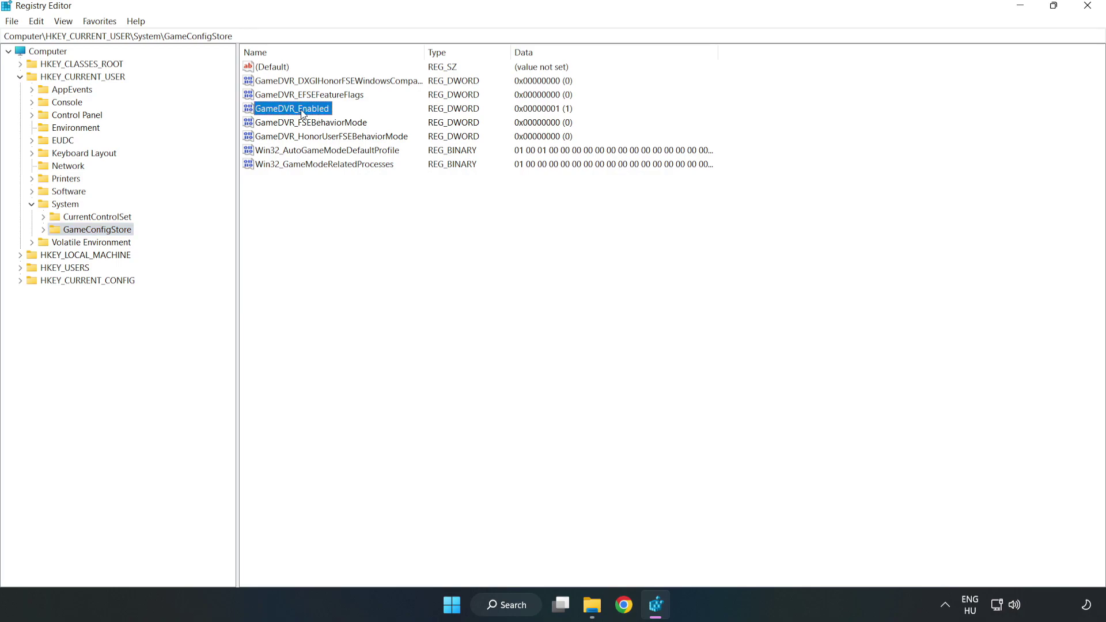
{"action": "right_click", "coordinate": [302, 114]}
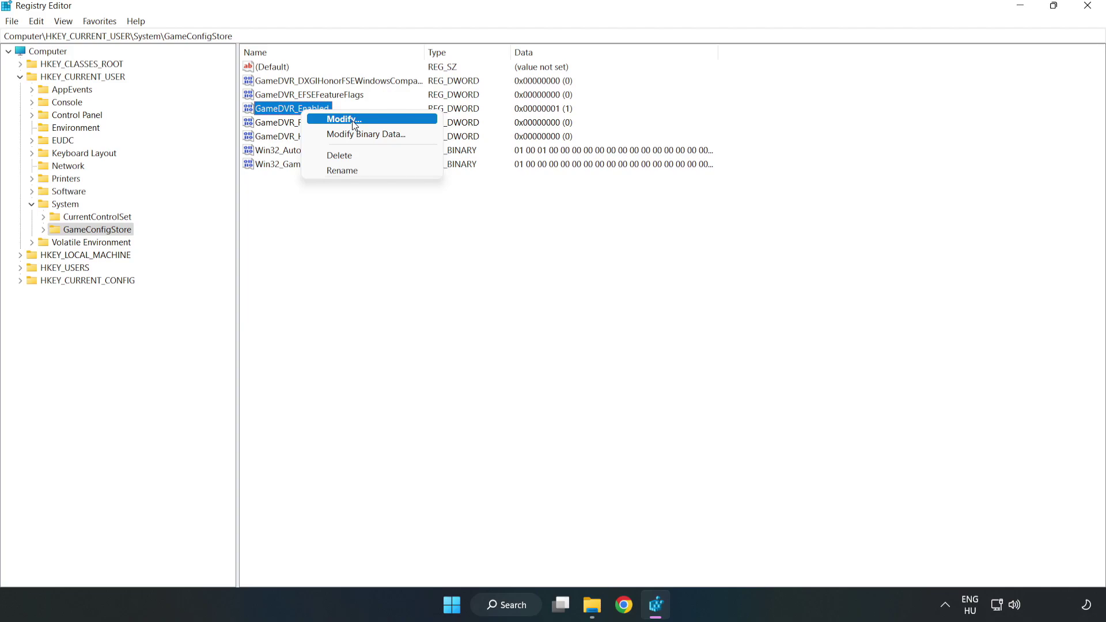
{"action": "left_click", "coordinate": [352, 123]}
{"action": "left_click_drag", "start_coordinate": [282, 107], "coordinate": [620, 237]}
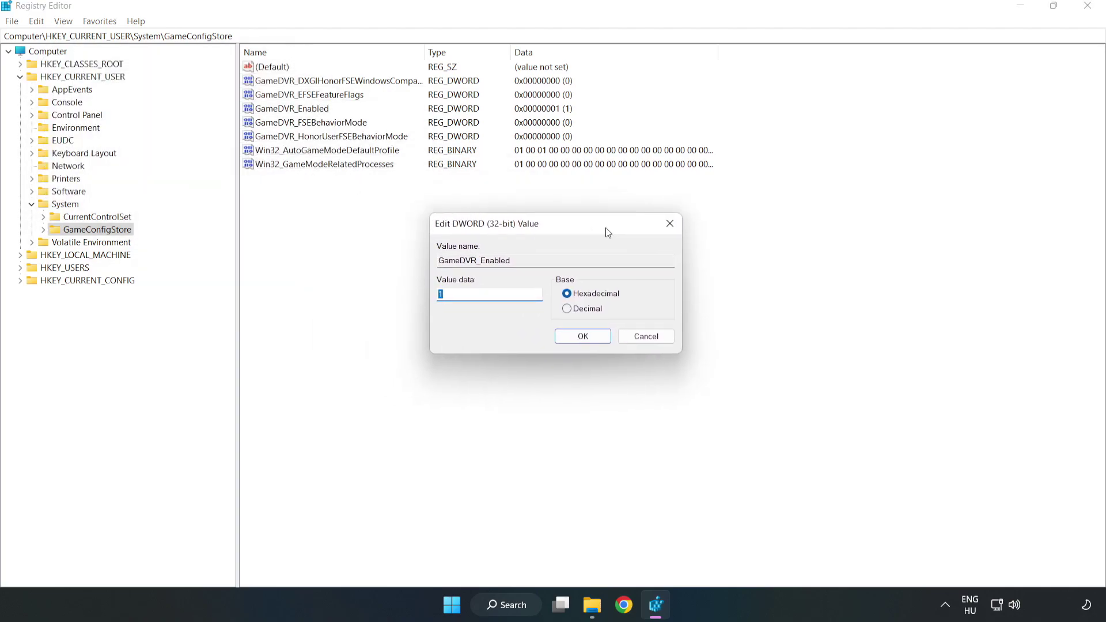
{"action": "left_click", "coordinate": [462, 299]}
{"action": "left_click_drag", "start_coordinate": [462, 300], "coordinate": [384, 288]}
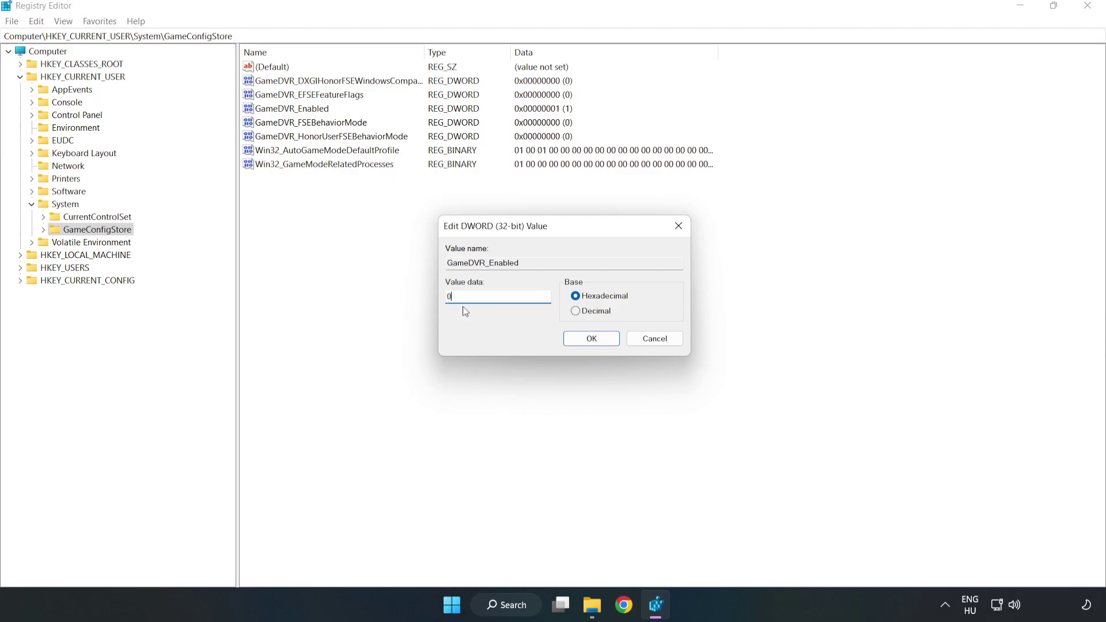
{"action": "type", "text": "0"}
{"action": "left_click", "coordinate": [592, 340]}
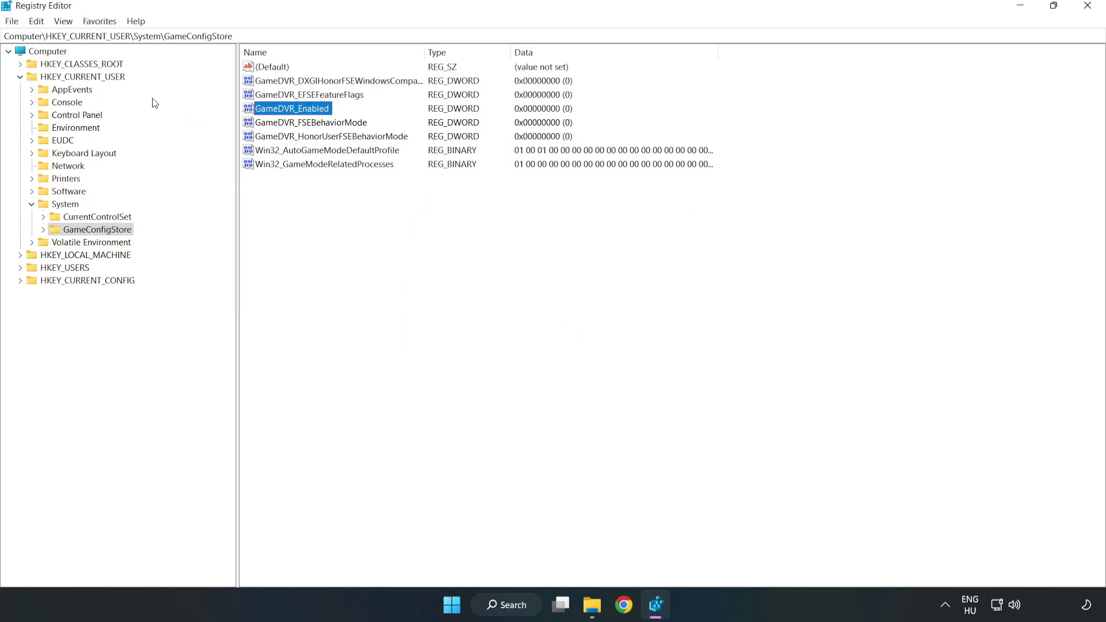
Collapse HKEY_CURRENT_USER and expand HKEY_LOCAL_MACHINE > SOFTWARE > Microsoft.
{"action": "left_click", "coordinate": [20, 77]}
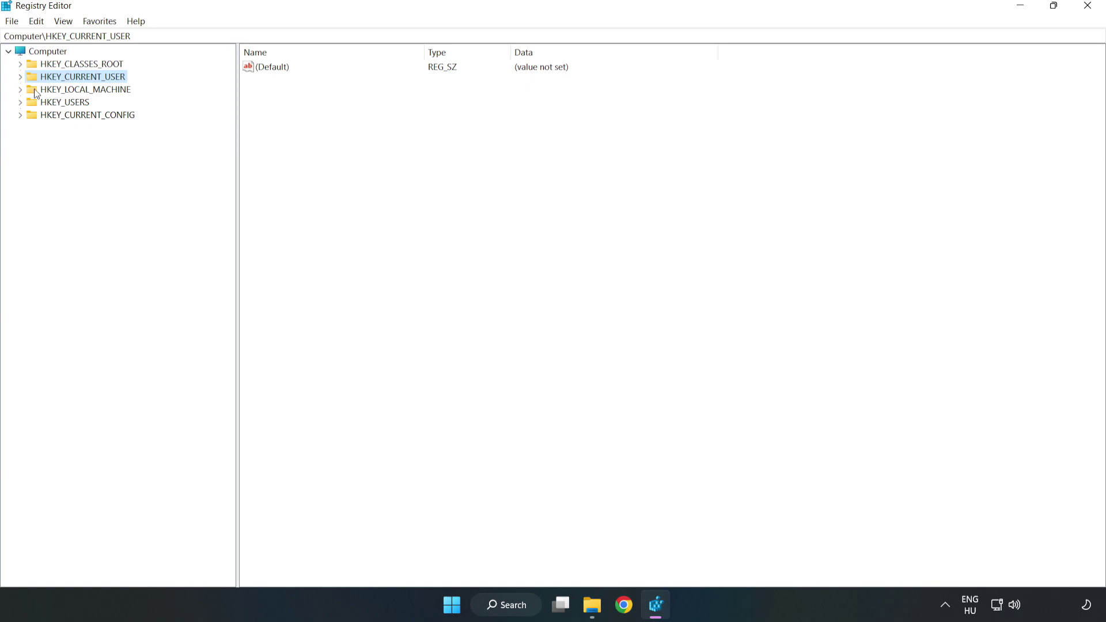
{"action": "double_click", "coordinate": [27, 91]}
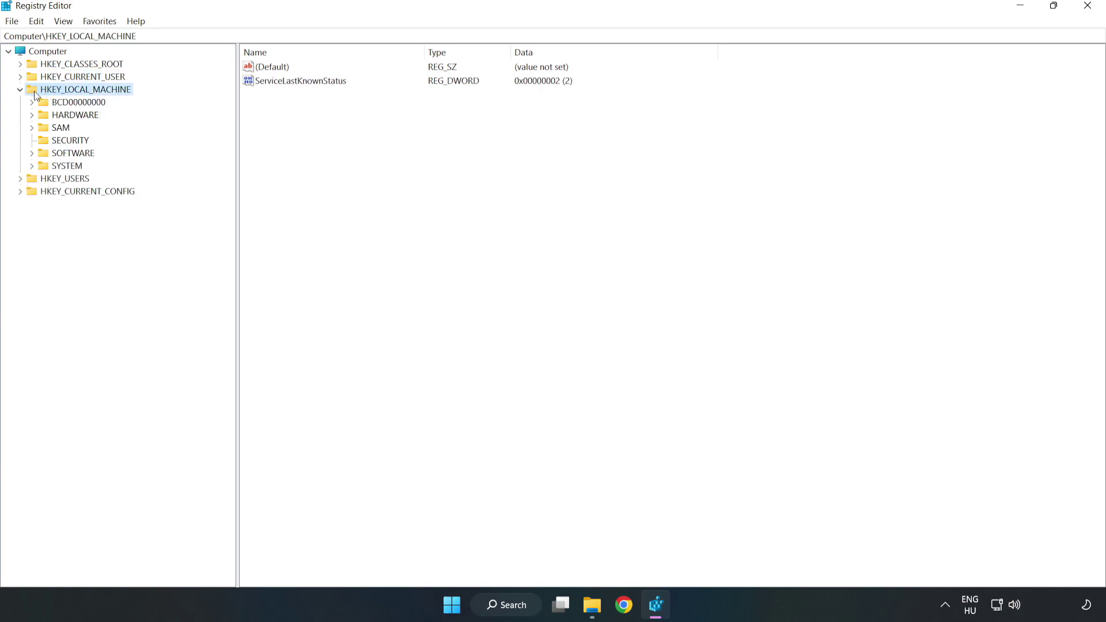
{"action": "left_click", "coordinate": [32, 153]}
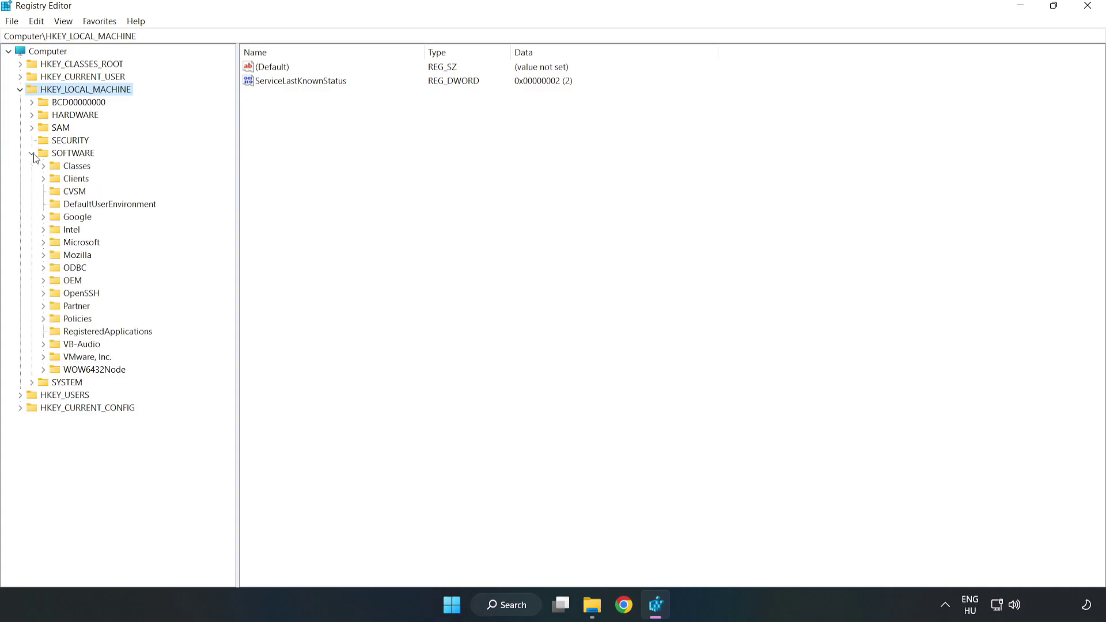
{"action": "left_click", "coordinate": [44, 244]}
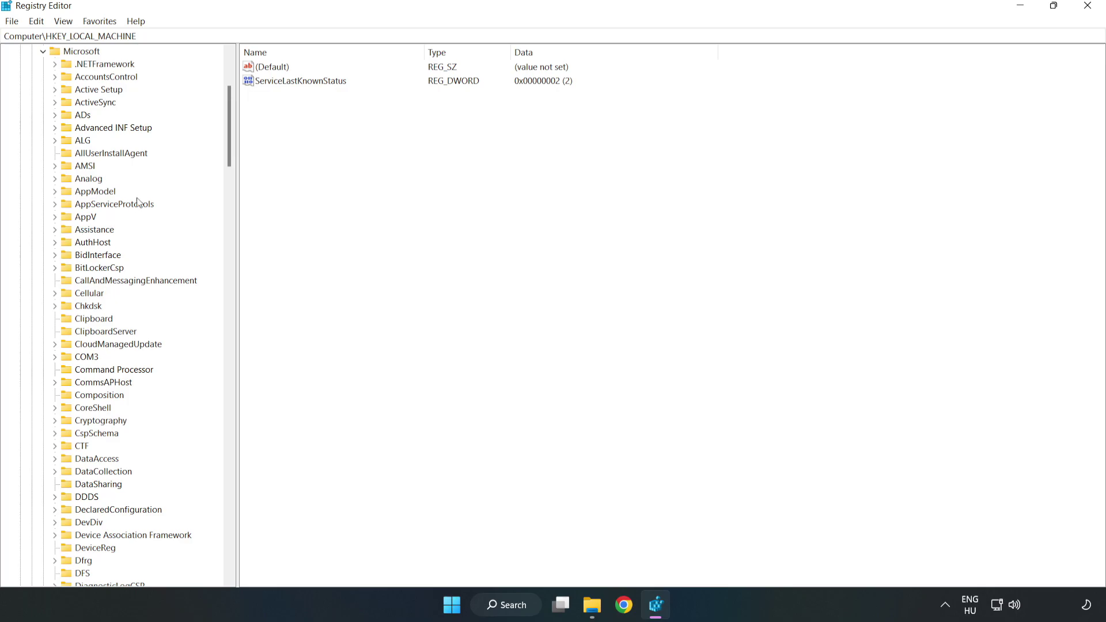
{"action": "mouse_move", "coordinate": [227, 148]}
{"action": "left_mouse_down"}
{"action": "mouse_move", "coordinate": [249, 416]}
{"action": "mouse_move", "coordinate": [247, 405]}
{"action": "left_mouse_up"}
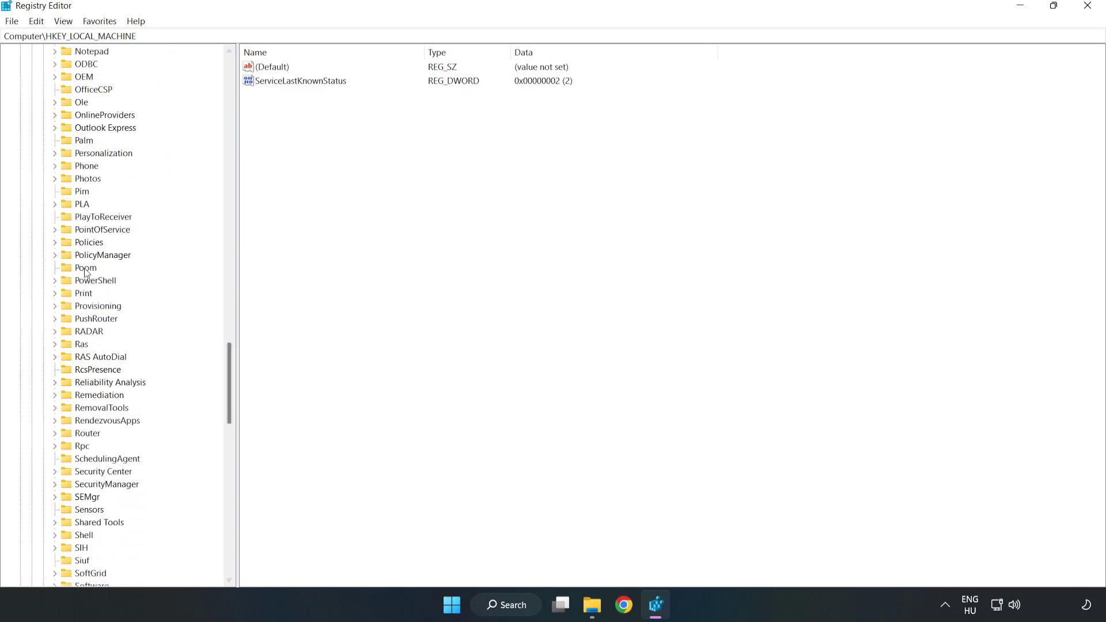
Expand PolicyManager > default > ApplicationManagement to reveal AllowGameDVR.
{"action": "left_click", "coordinate": [55, 255]}
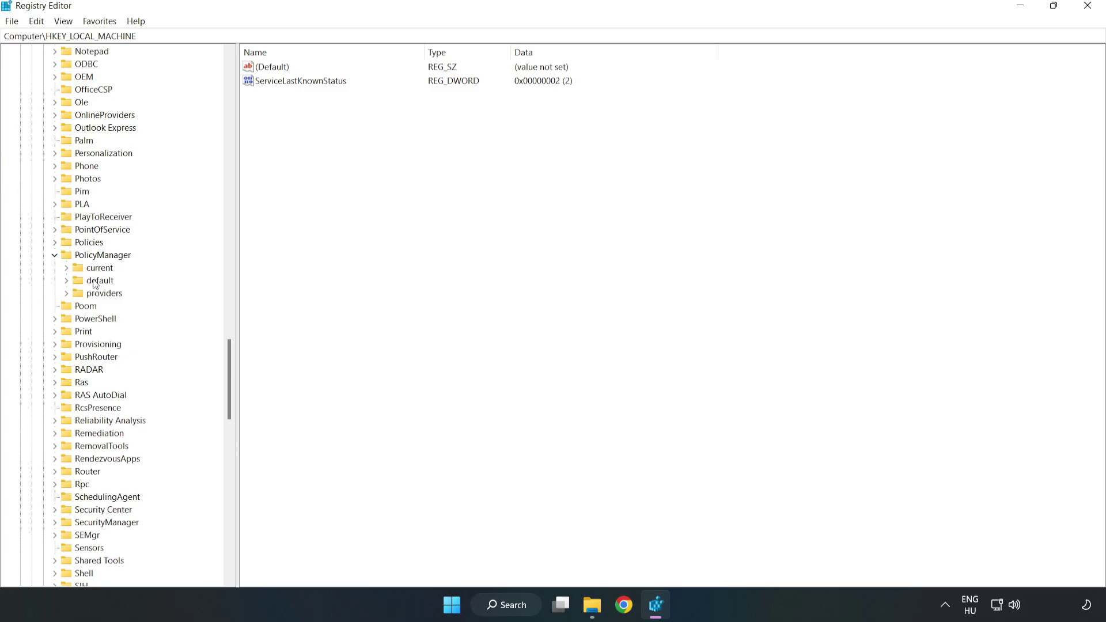
{"action": "left_click", "coordinate": [67, 282]}
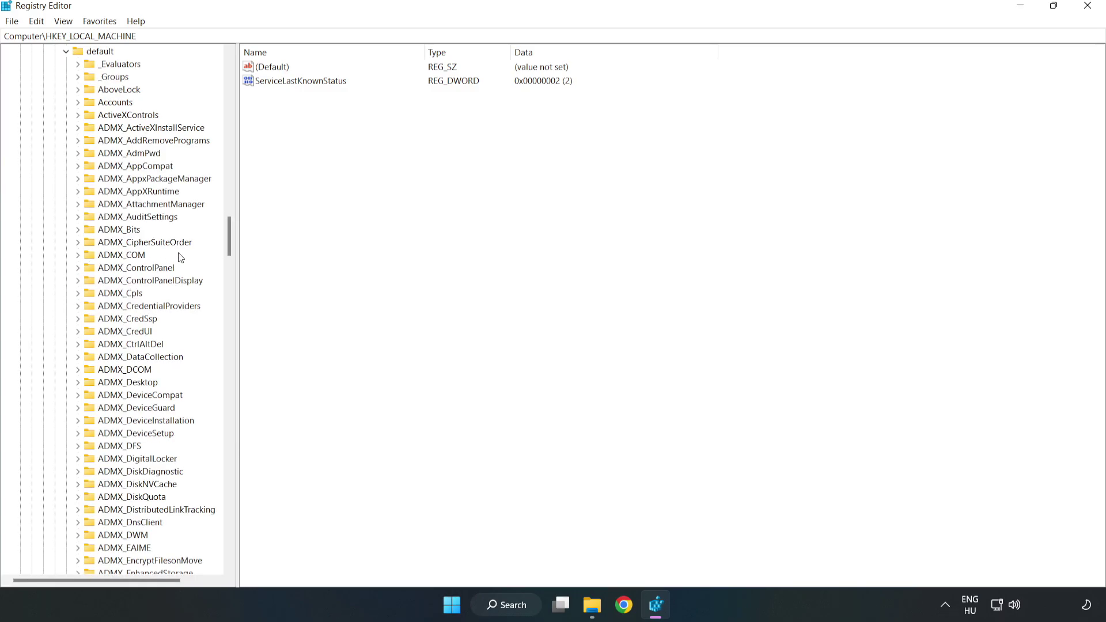
{"action": "left_click_drag", "start_coordinate": [229, 236], "coordinate": [226, 370]}
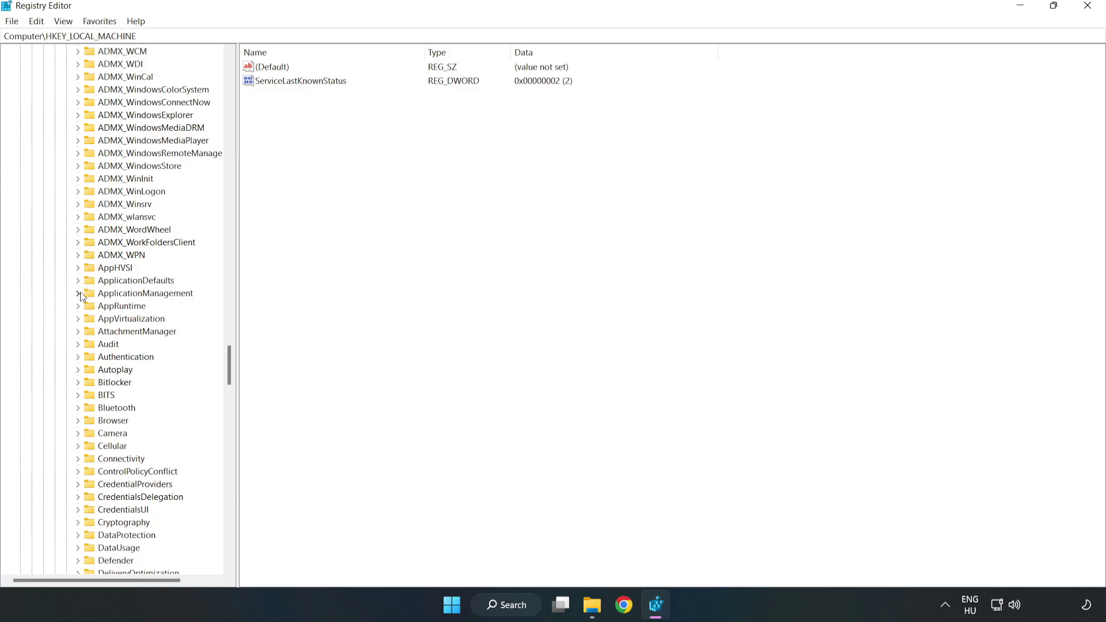
{"action": "left_click", "coordinate": [79, 293]}
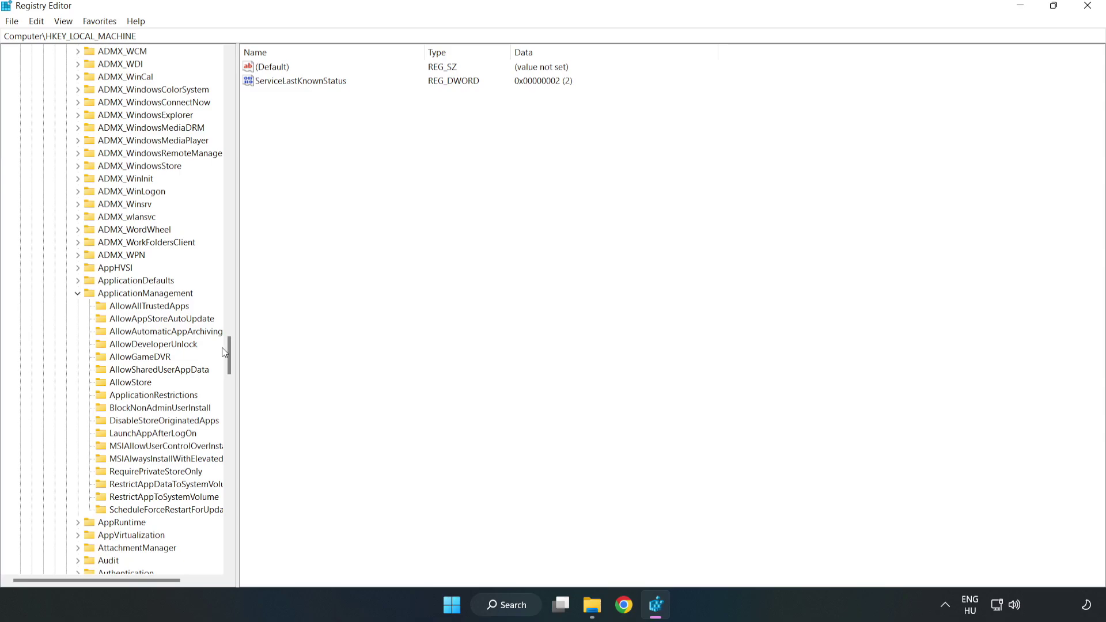
Change the AllowGameDVR 'value' entry's data to 0, then close Registry Editor.
{"action": "left_click", "coordinate": [129, 359]}
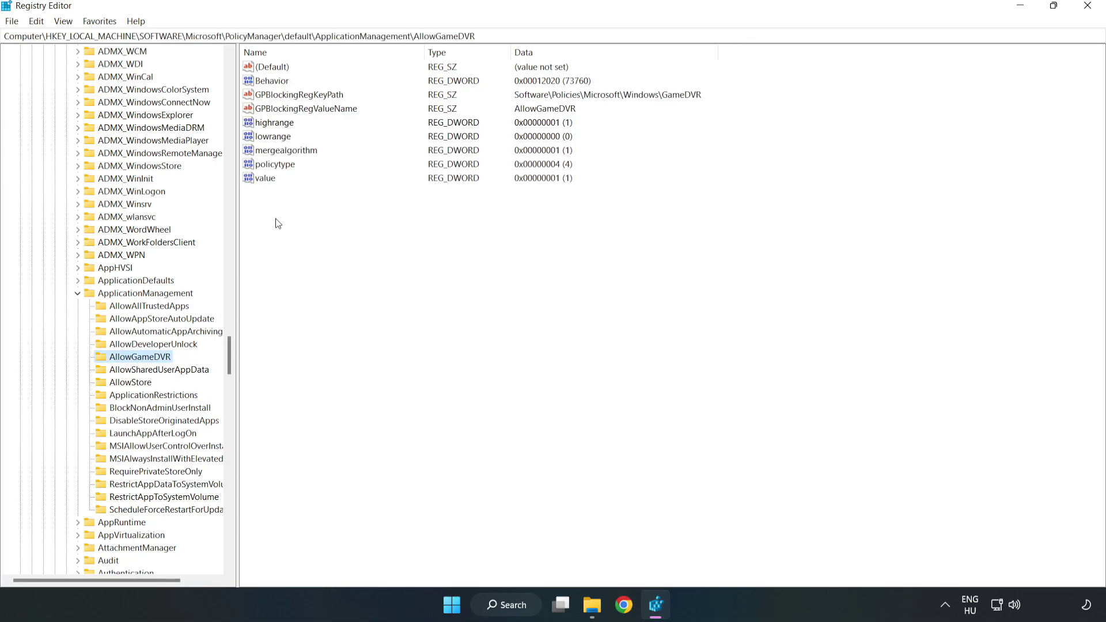
{"action": "left_click", "coordinate": [258, 180]}
{"action": "right_click", "coordinate": [271, 185]}
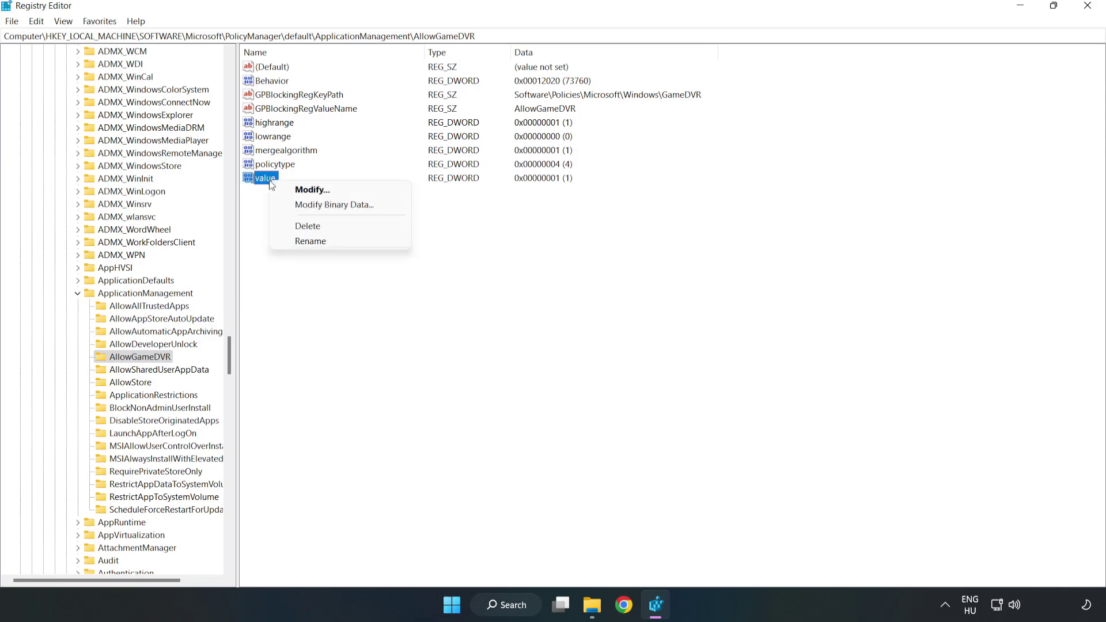
{"action": "left_click", "coordinate": [318, 193]}
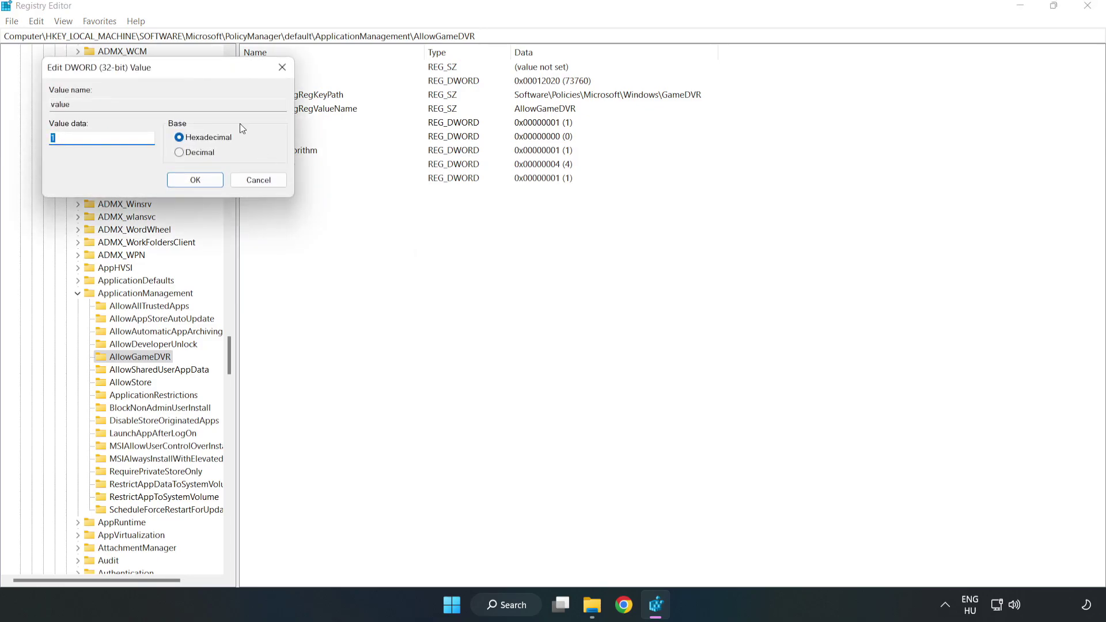
{"action": "left_click_drag", "start_coordinate": [205, 68], "coordinate": [563, 229]}
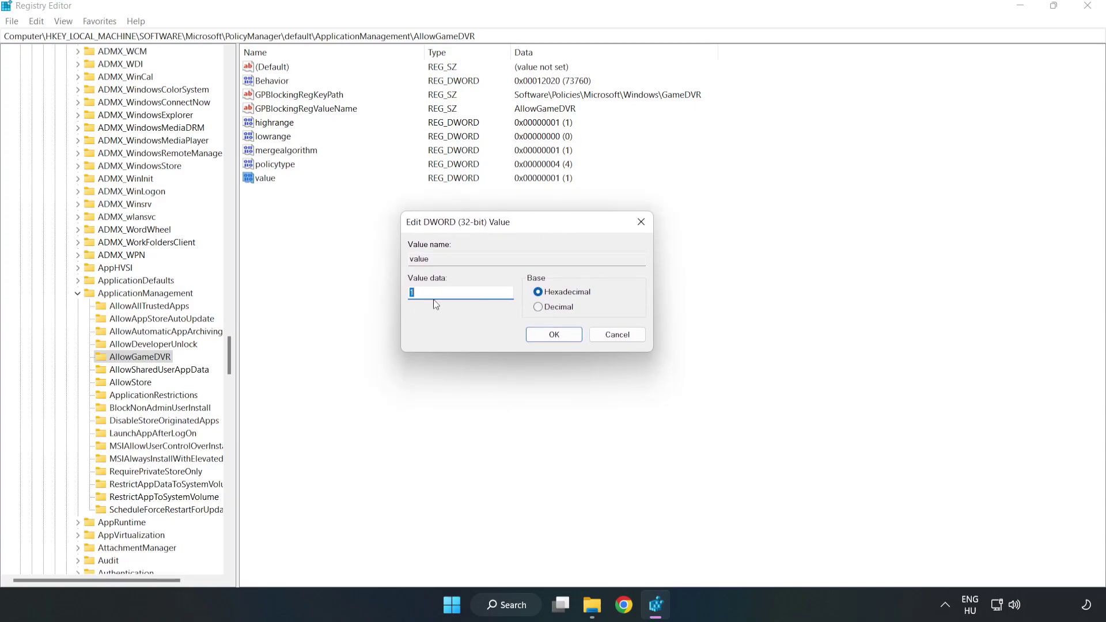
{"action": "type", "text": "0"}
{"action": "left_click", "coordinate": [539, 336]}
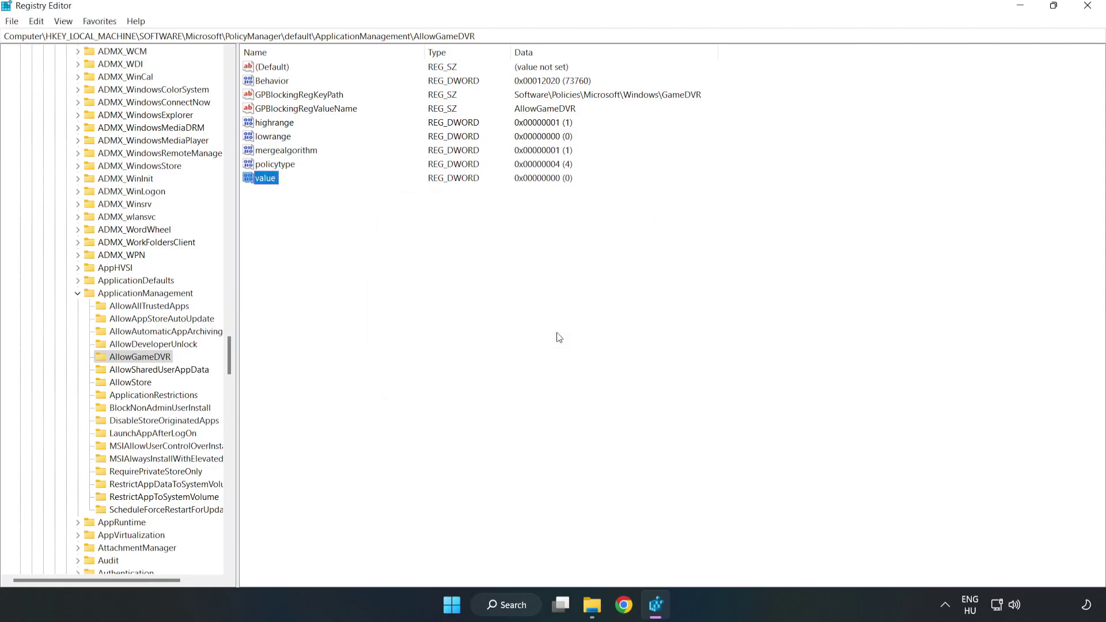
{"action": "left_click", "coordinate": [1088, 7]}
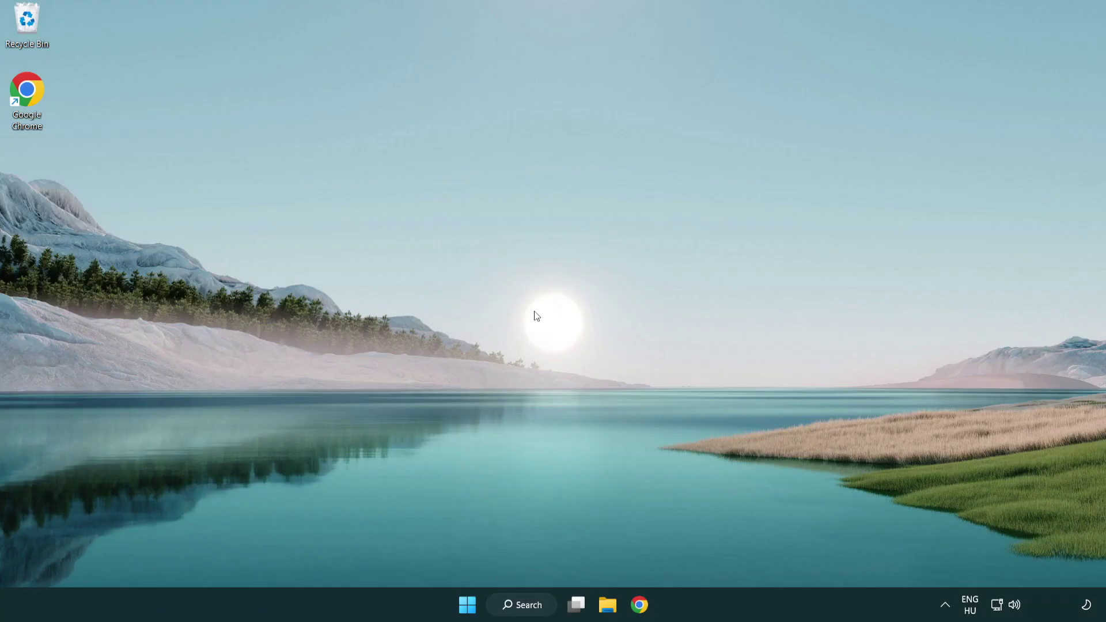
In Chrome, download the DirectX End-User Runtime Web Installer.
{"action": "left_click", "coordinate": [643, 610]}
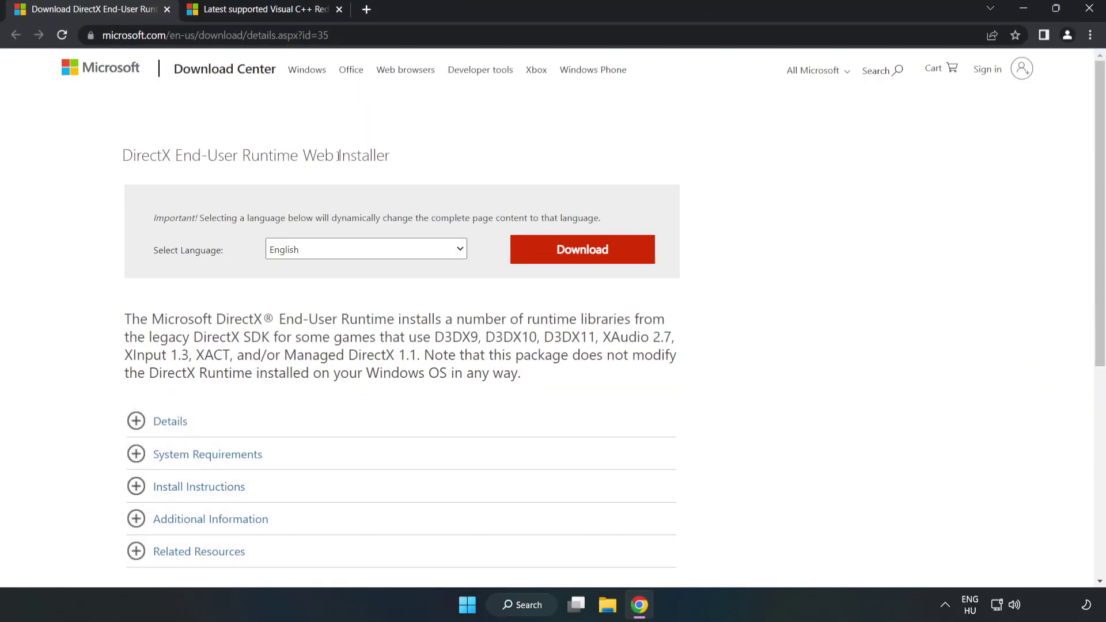
{"action": "left_click_drag", "start_coordinate": [329, 35], "coordinate": [146, 35]}
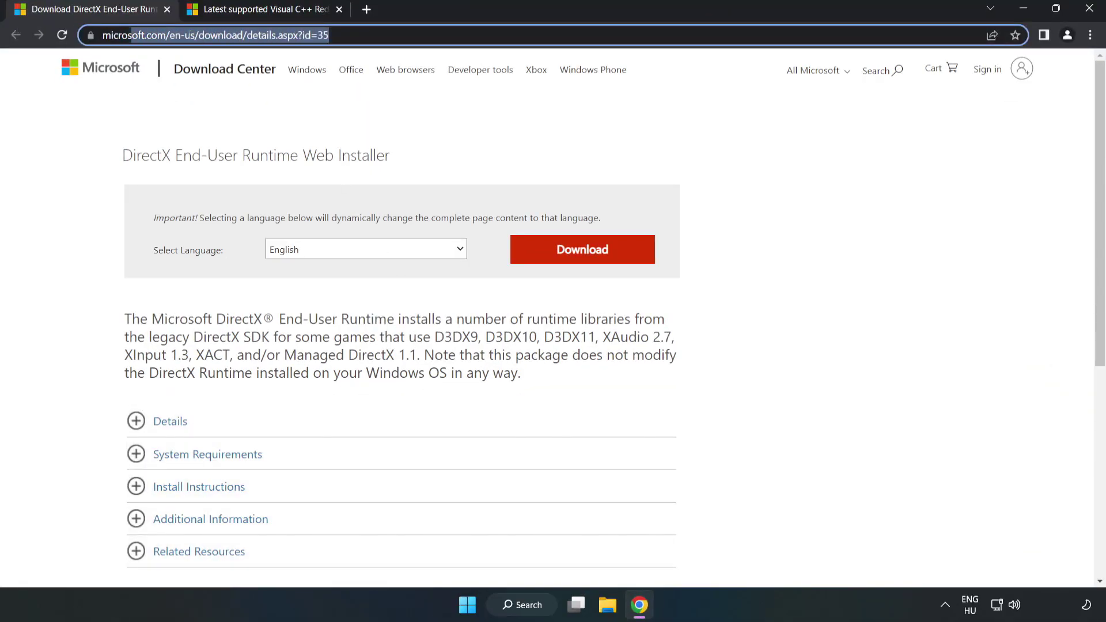
{"action": "left_click", "coordinate": [448, 136]}
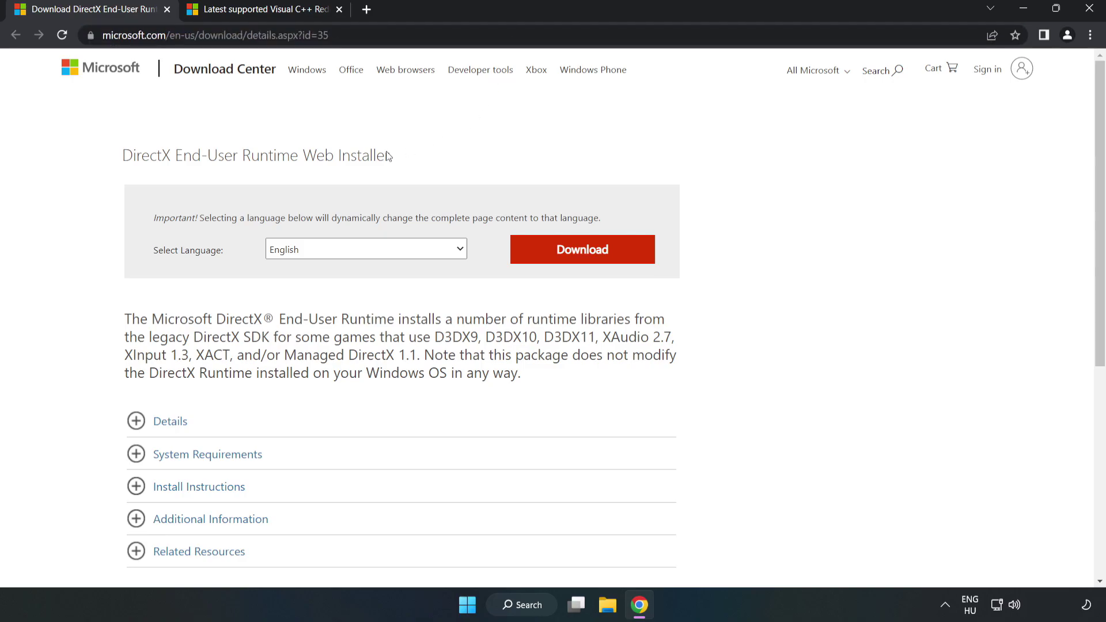
{"action": "left_click", "coordinate": [589, 262]}
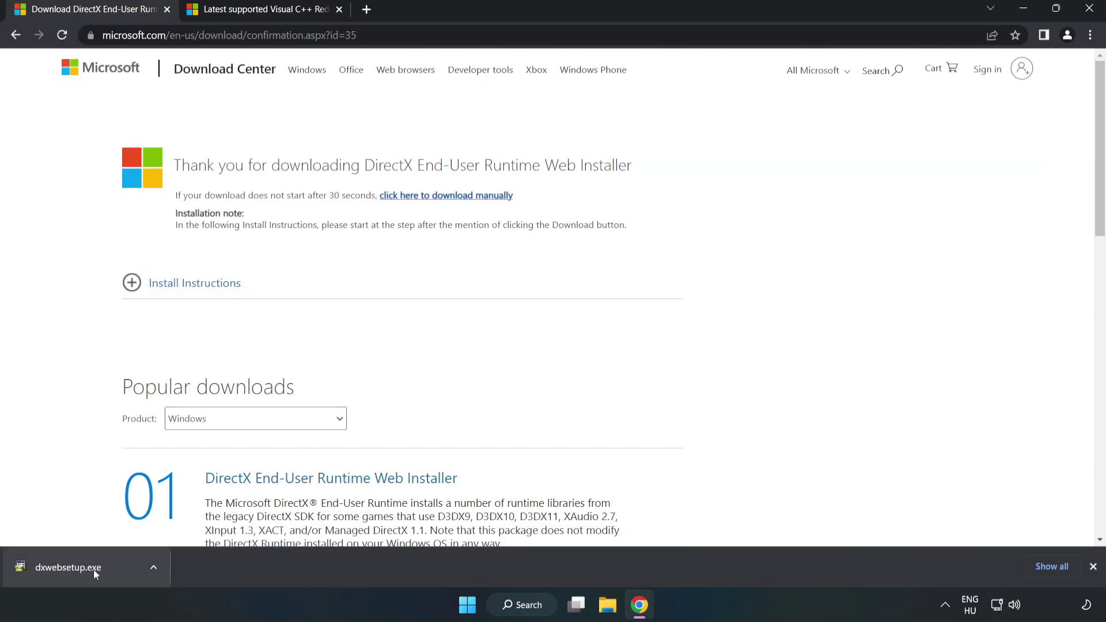
Run dxwebsetup.exe, accept the licence, decline the Bing Bar, and finish setup.
{"action": "left_click", "coordinate": [112, 570]}
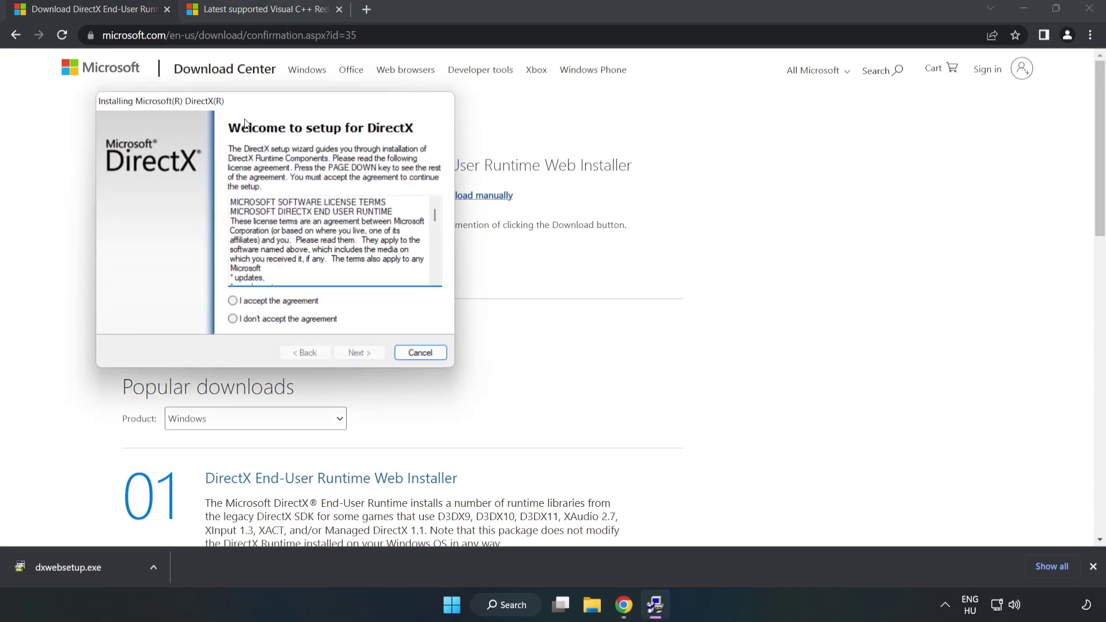
{"action": "left_click_drag", "start_coordinate": [248, 102], "coordinate": [524, 156]}
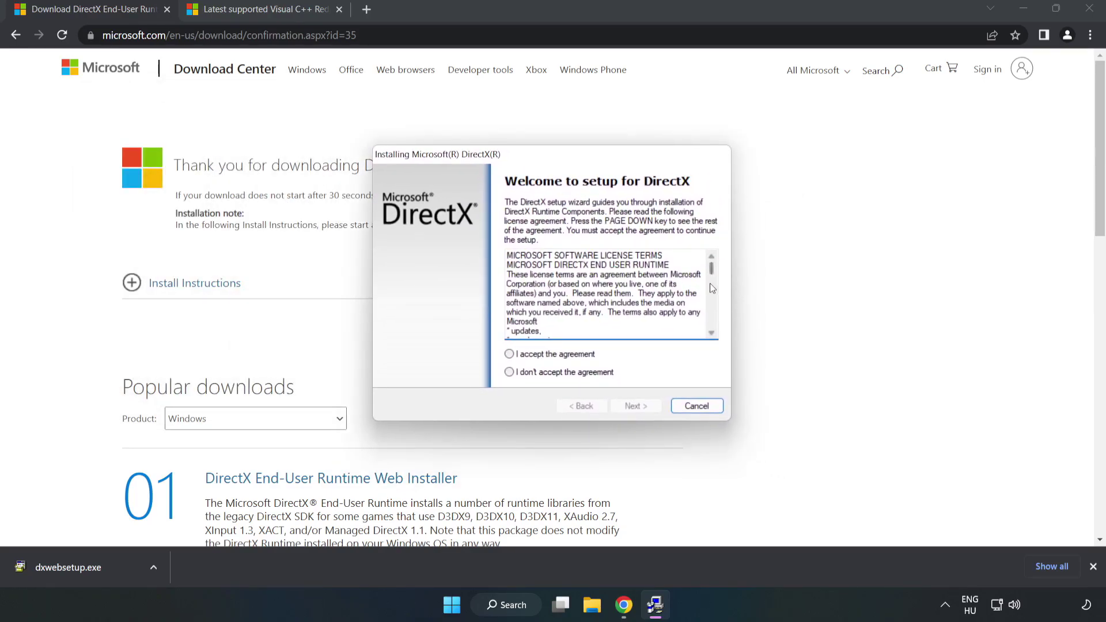
{"action": "scroll", "coordinate": [712, 270], "scroll_direction": "down", "scroll_amount": 5}
{"action": "scroll", "coordinate": [712, 269], "scroll_direction": "down", "scroll_amount": 10}
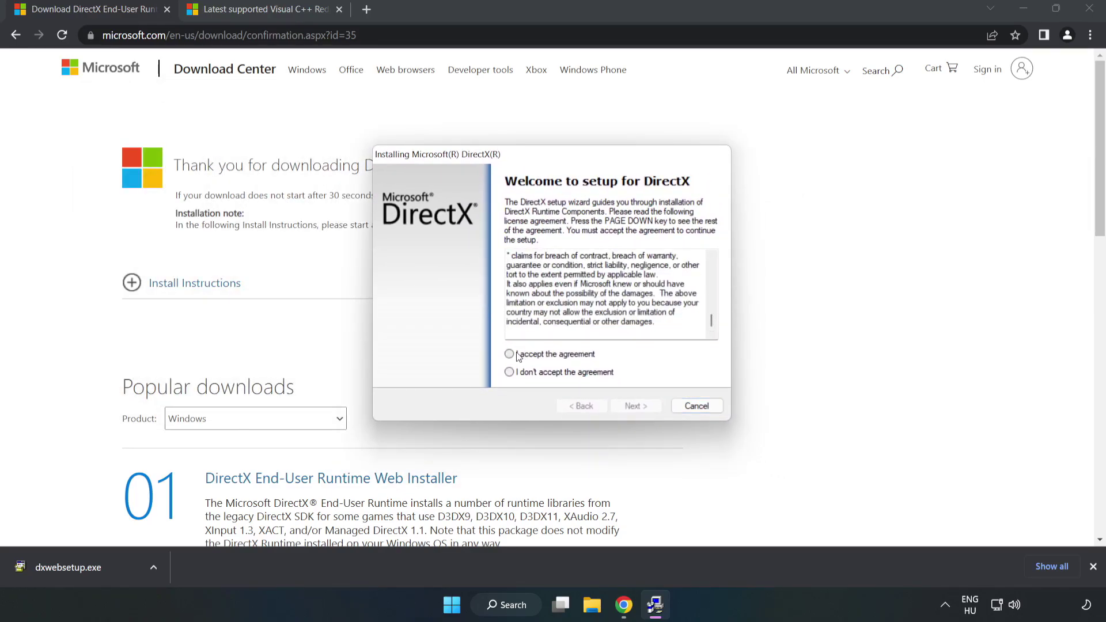
{"action": "left_click", "coordinate": [517, 355]}
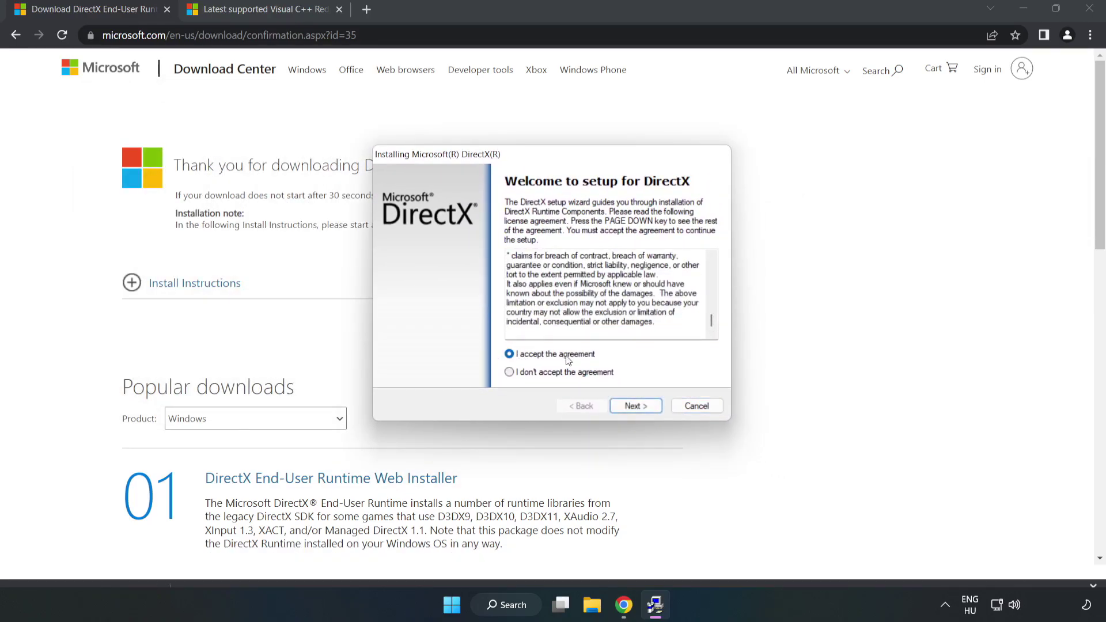
{"action": "left_click", "coordinate": [640, 406]}
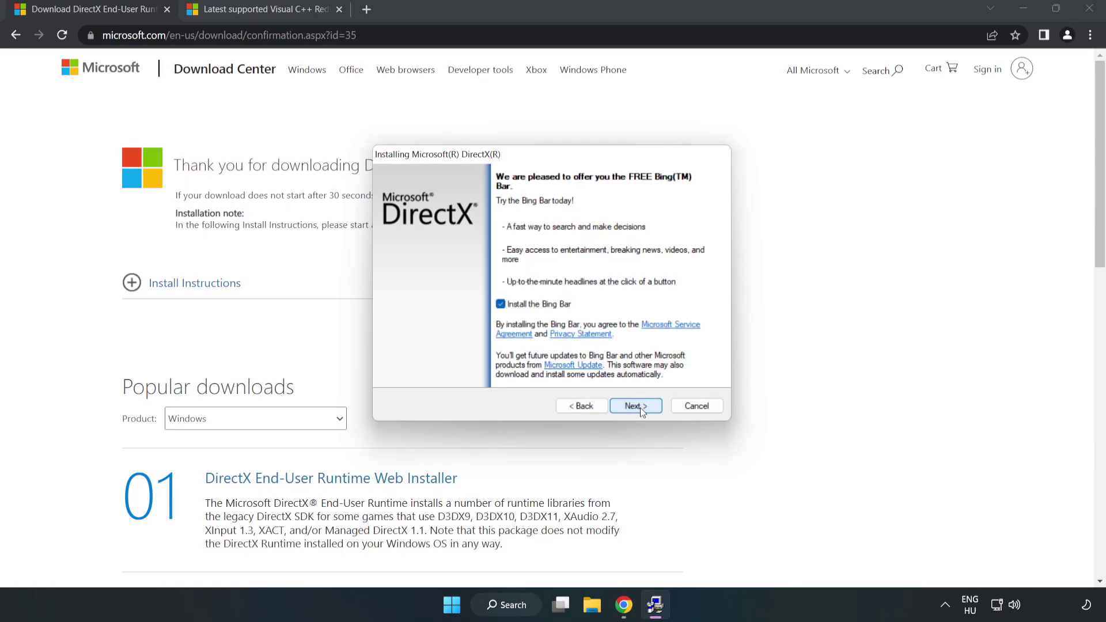
{"action": "left_click", "coordinate": [501, 304]}
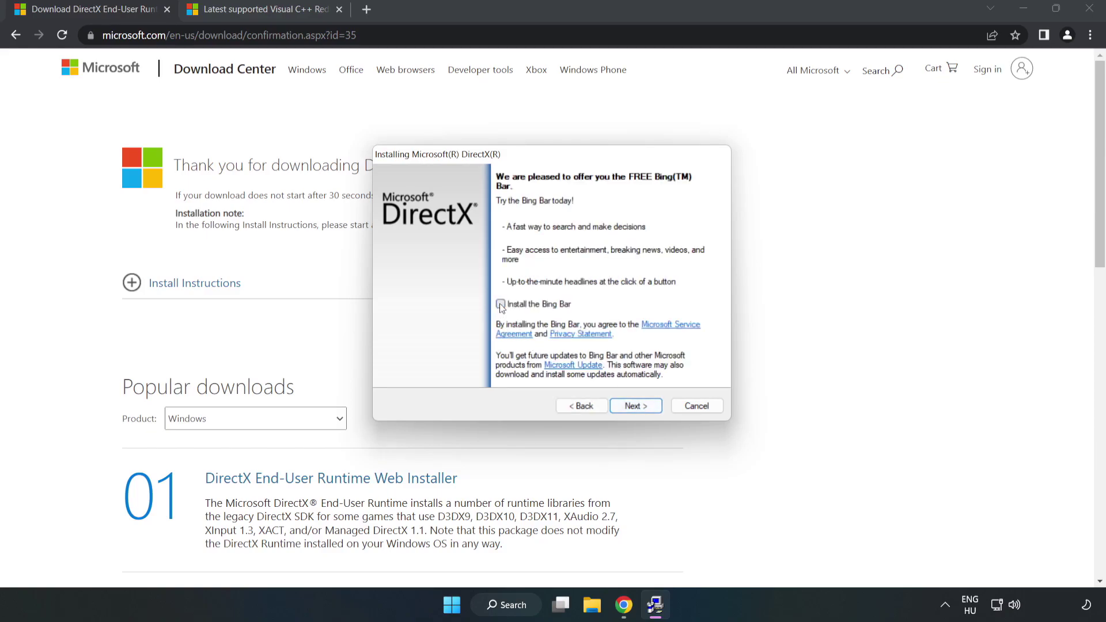
{"action": "left_click", "coordinate": [638, 406]}
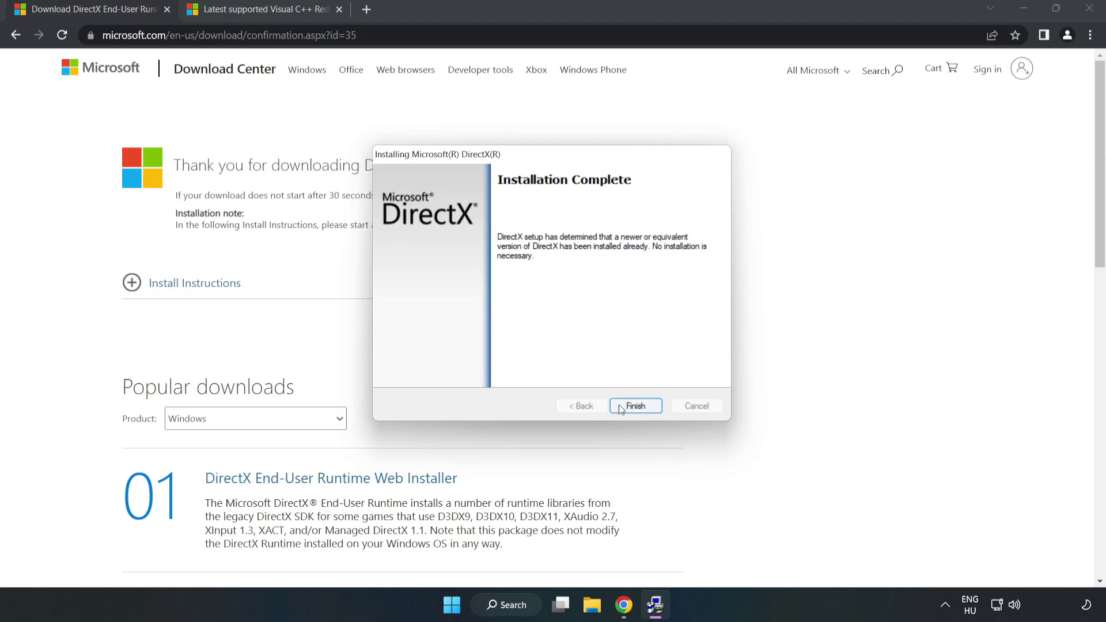
{"action": "left_click", "coordinate": [636, 406]}
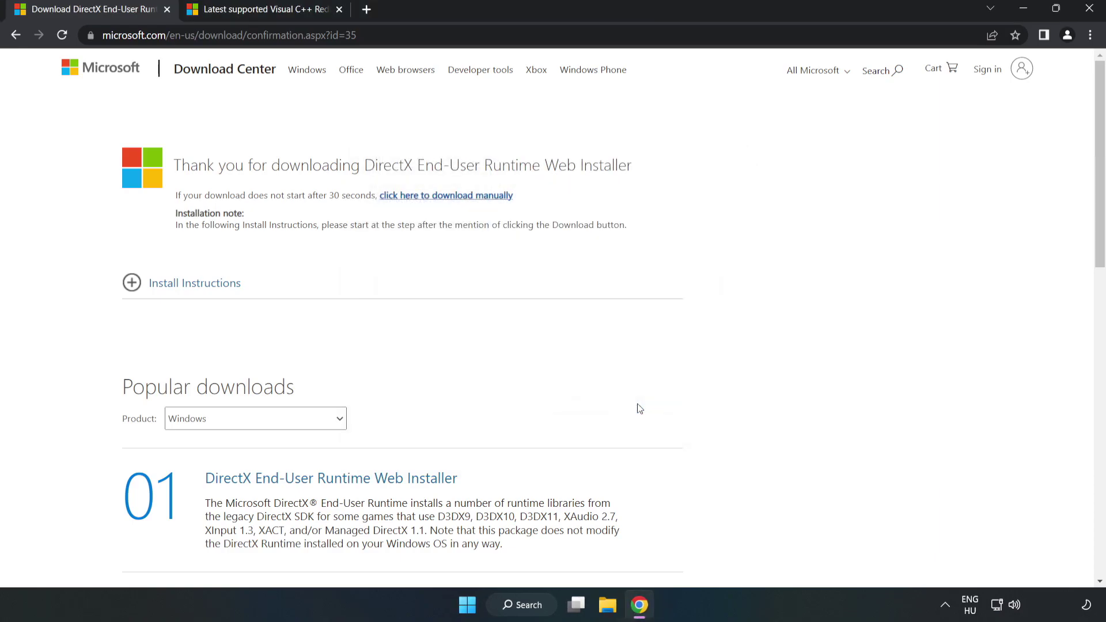
Download the x86 and x64 Visual C++ 2015-2022 redistributables, allowing multiple downloads.
{"action": "left_click", "coordinate": [166, 10]}
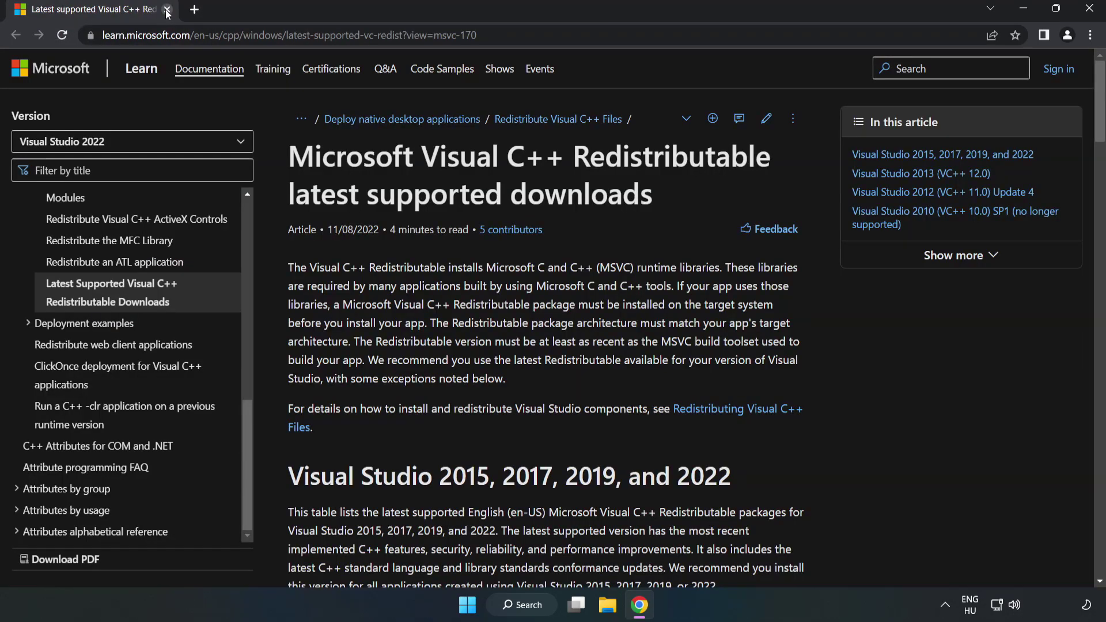
{"action": "left_click", "coordinate": [223, 35]}
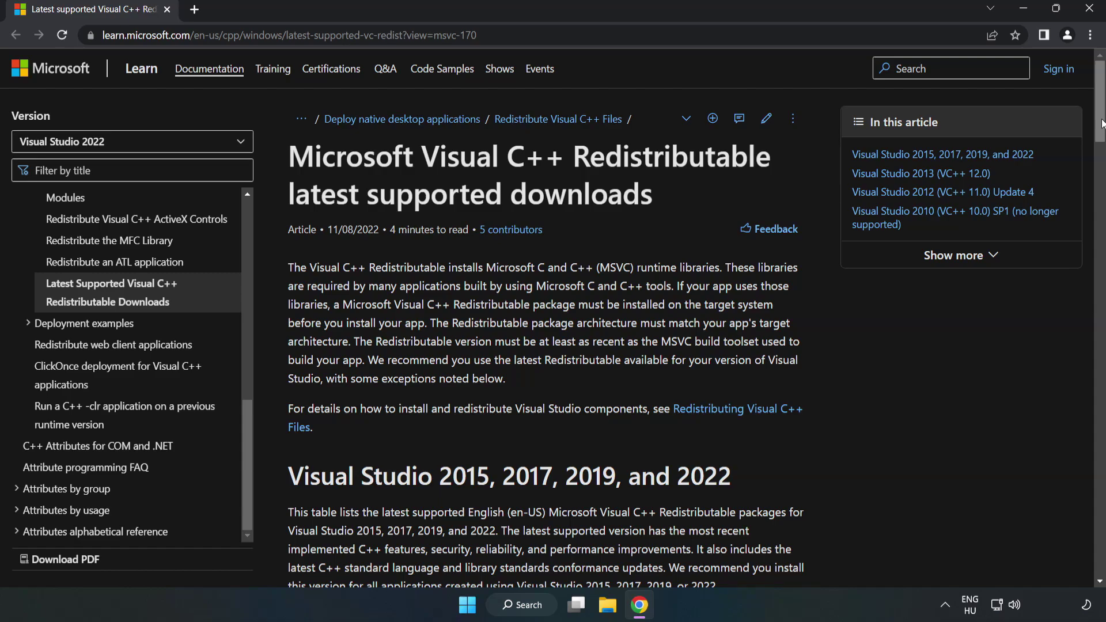
{"action": "left_click_drag", "start_coordinate": [1100, 126], "coordinate": [1100, 191]}
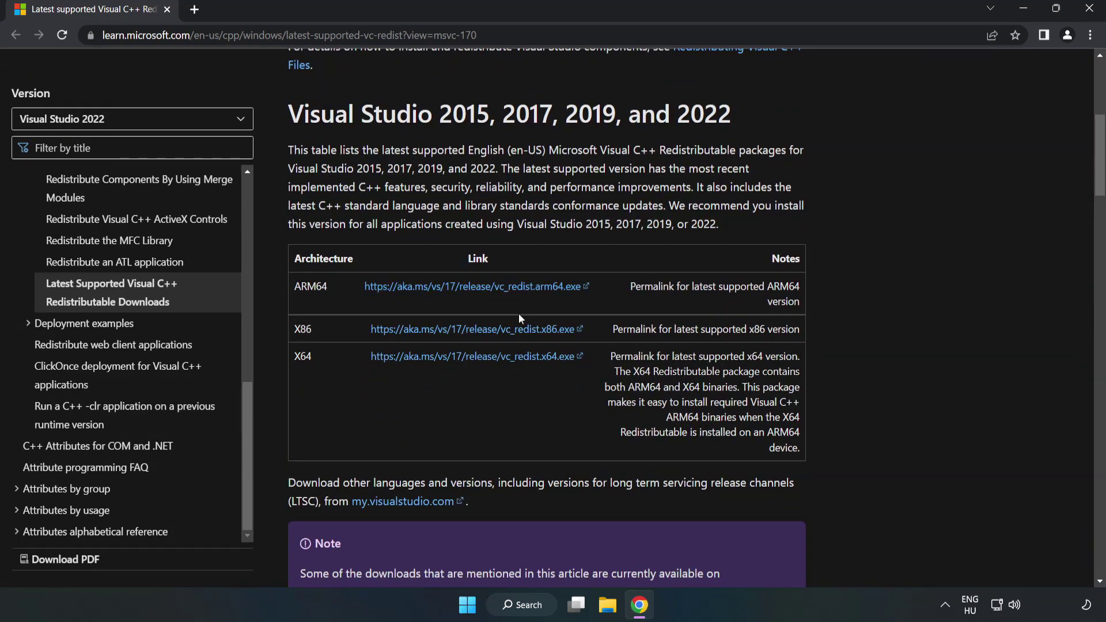
{"action": "left_click", "coordinate": [487, 332]}
{"action": "left_click", "coordinate": [461, 357]}
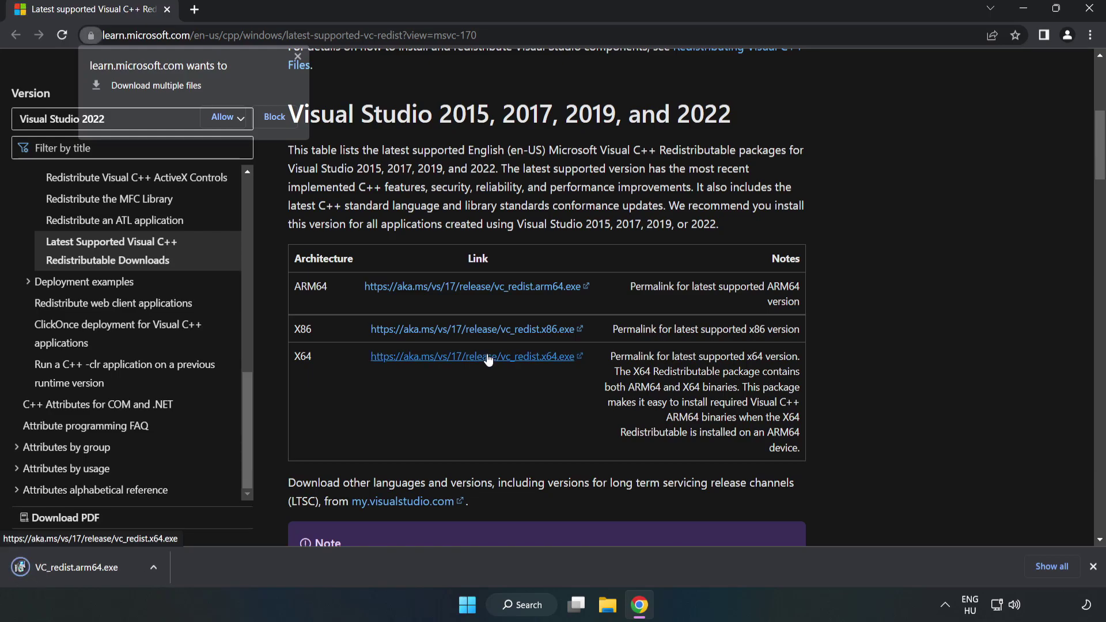
{"action": "left_click", "coordinate": [224, 117]}
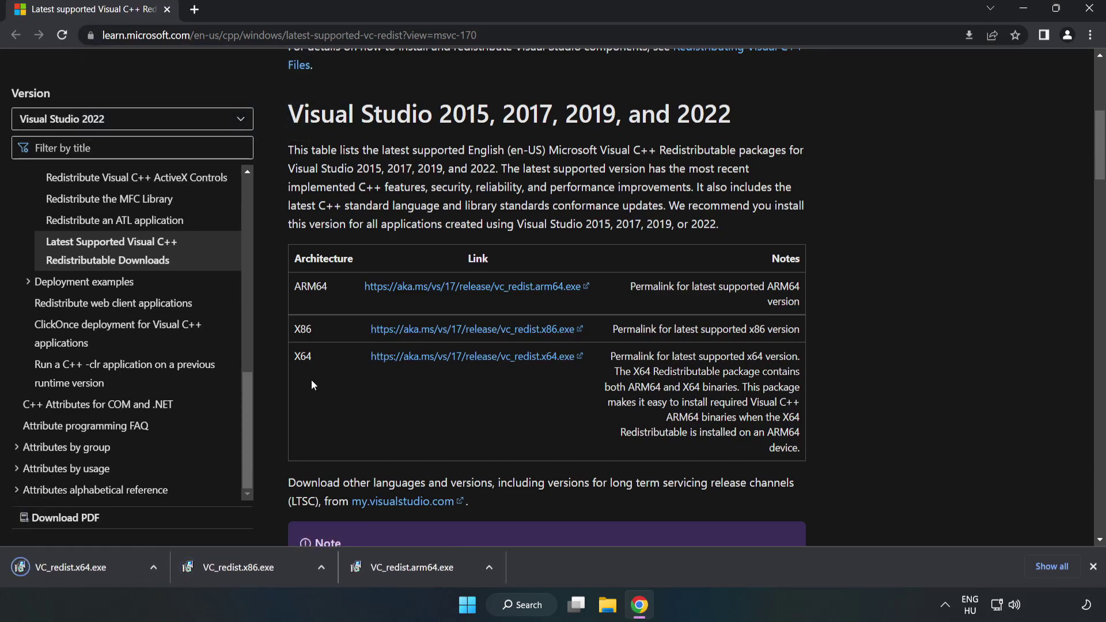
Attempt the ARM64 Visual C++ redistributable install and dismiss its failed setup.
{"action": "left_click", "coordinate": [423, 572]}
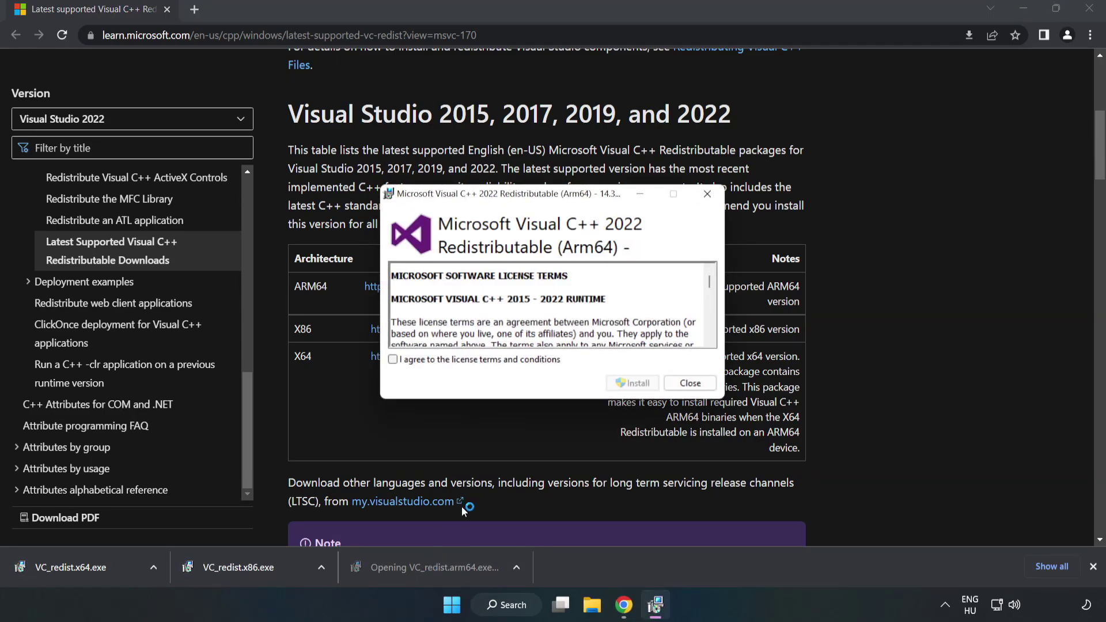
{"action": "scroll", "coordinate": [702, 276], "scroll_direction": "down", "scroll_amount": 10}
{"action": "scroll", "coordinate": [702, 275], "scroll_direction": "down", "scroll_amount": 10}
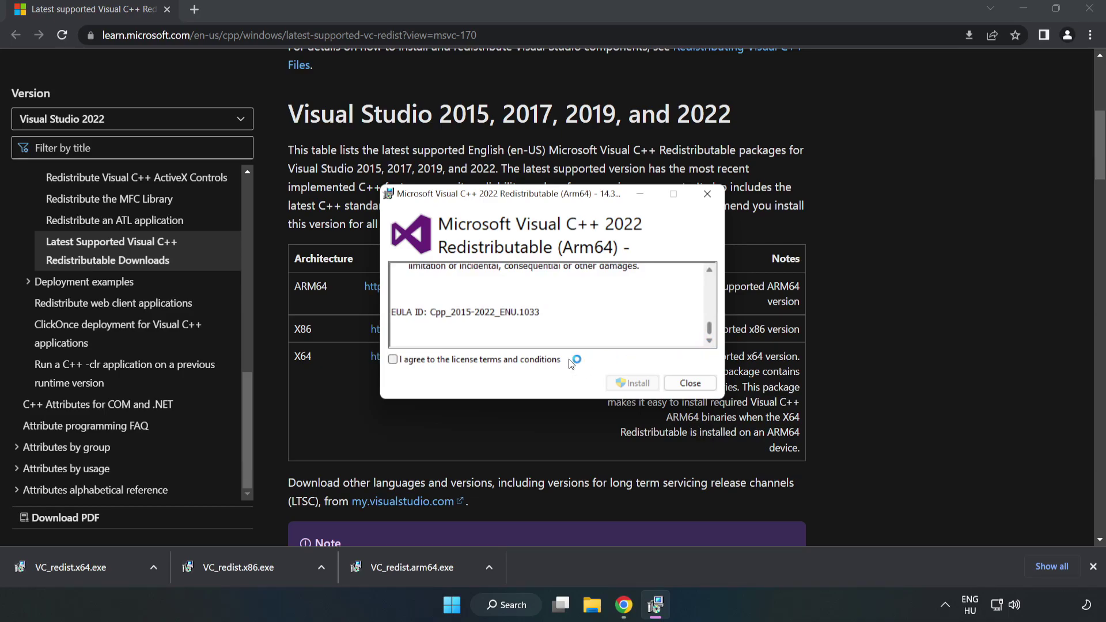
{"action": "left_click", "coordinate": [487, 360]}
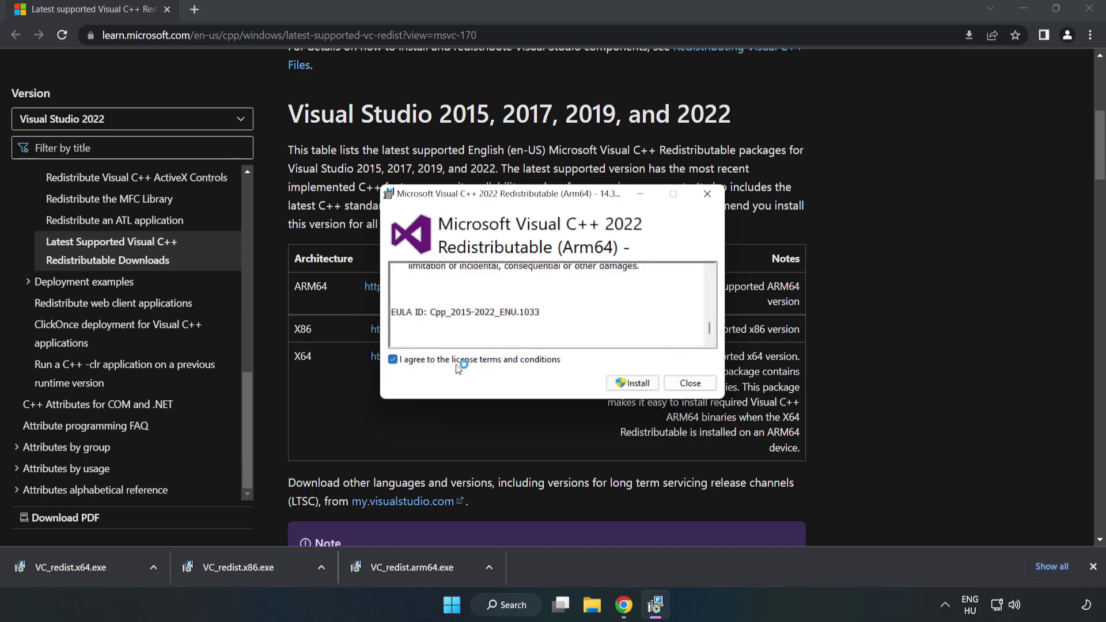
{"action": "left_click", "coordinate": [633, 391]}
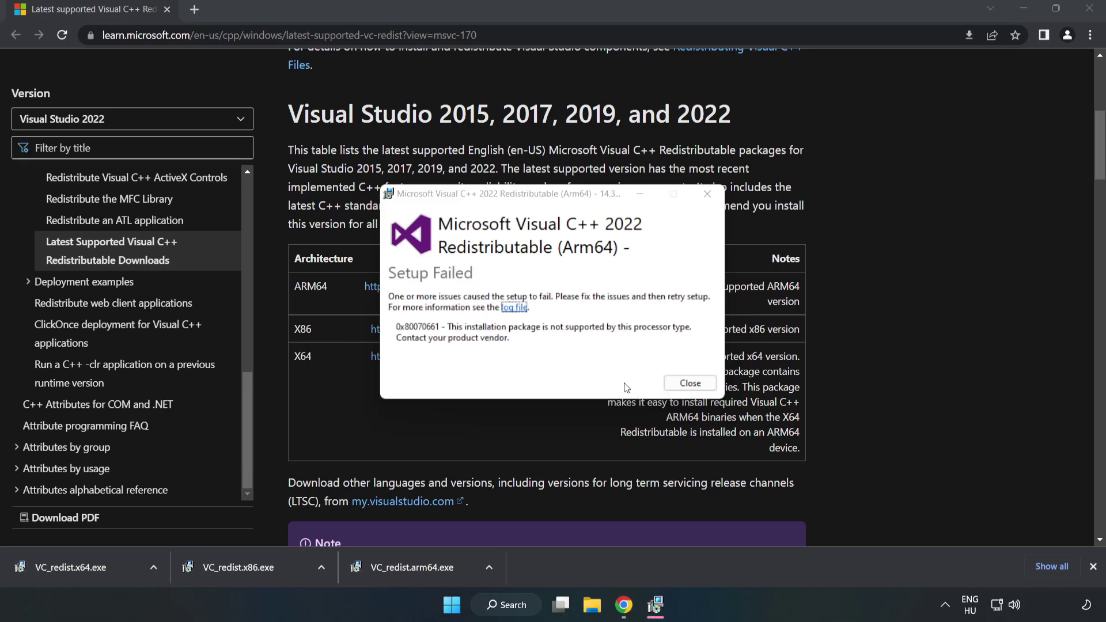
{"action": "left_click", "coordinate": [689, 385]}
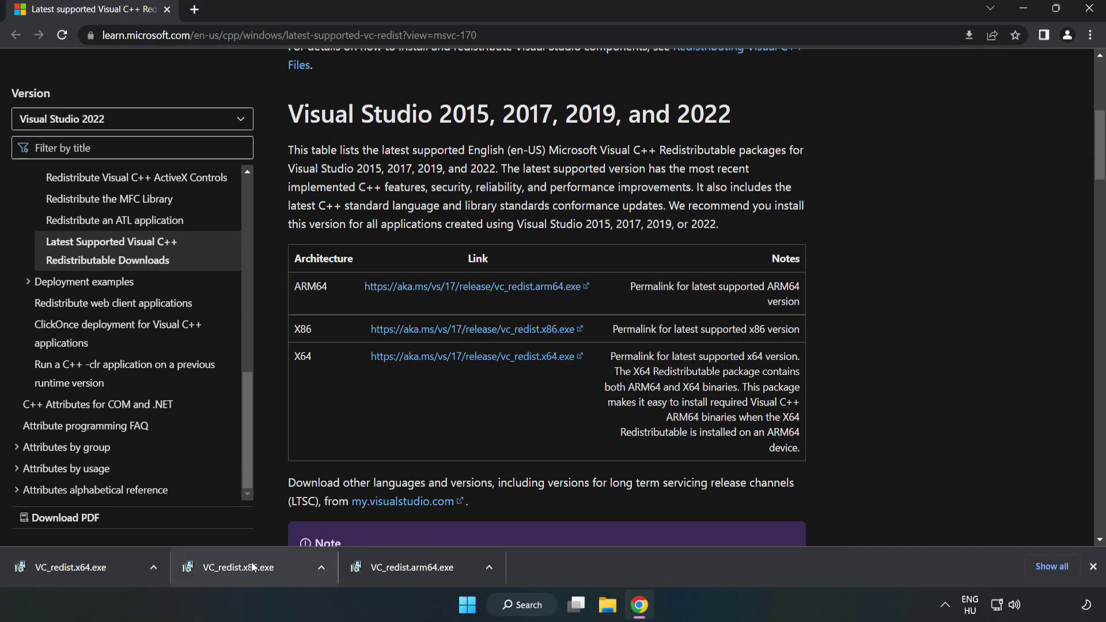
Install the x86 and x64 Visual C++ redistributables, closing each setup after success.
{"action": "left_click", "coordinate": [253, 567]}
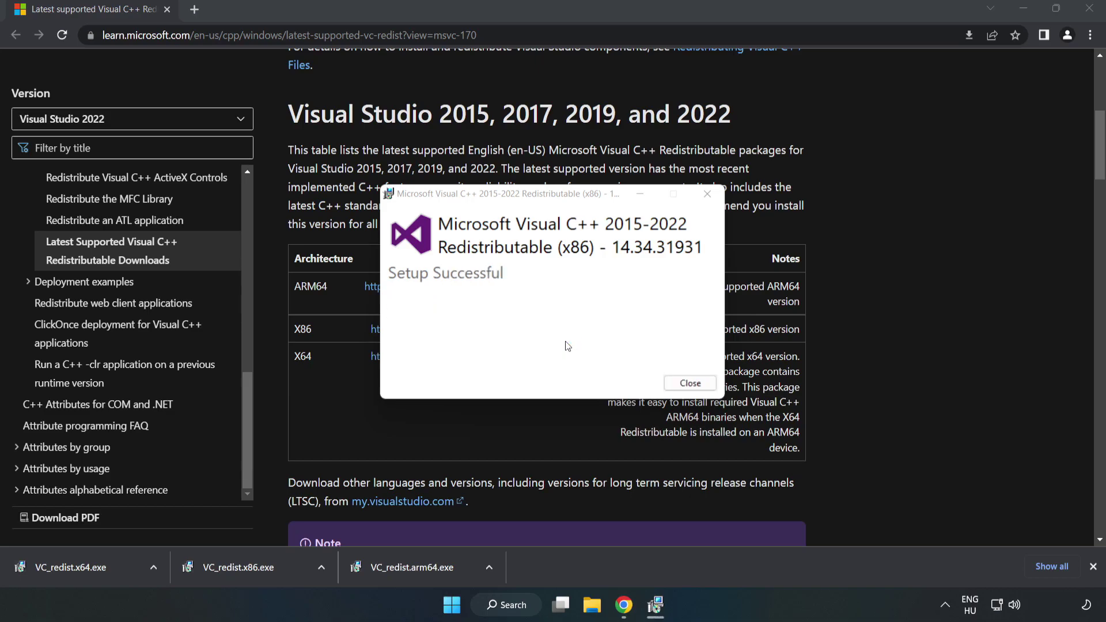
{"action": "left_click", "coordinate": [690, 383]}
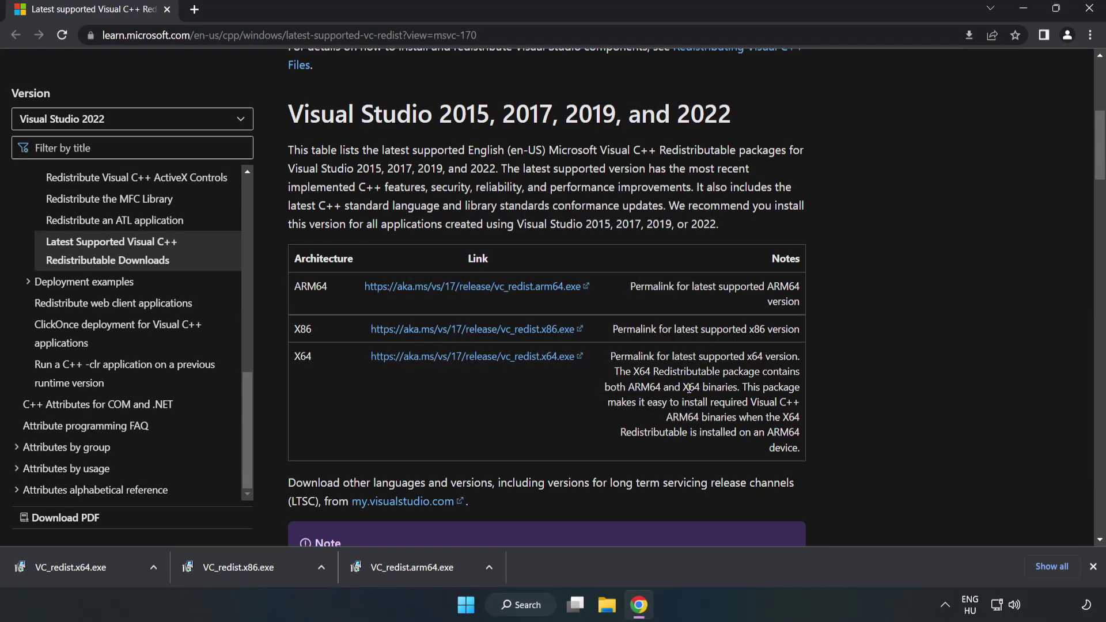
{"action": "left_click", "coordinate": [60, 564]}
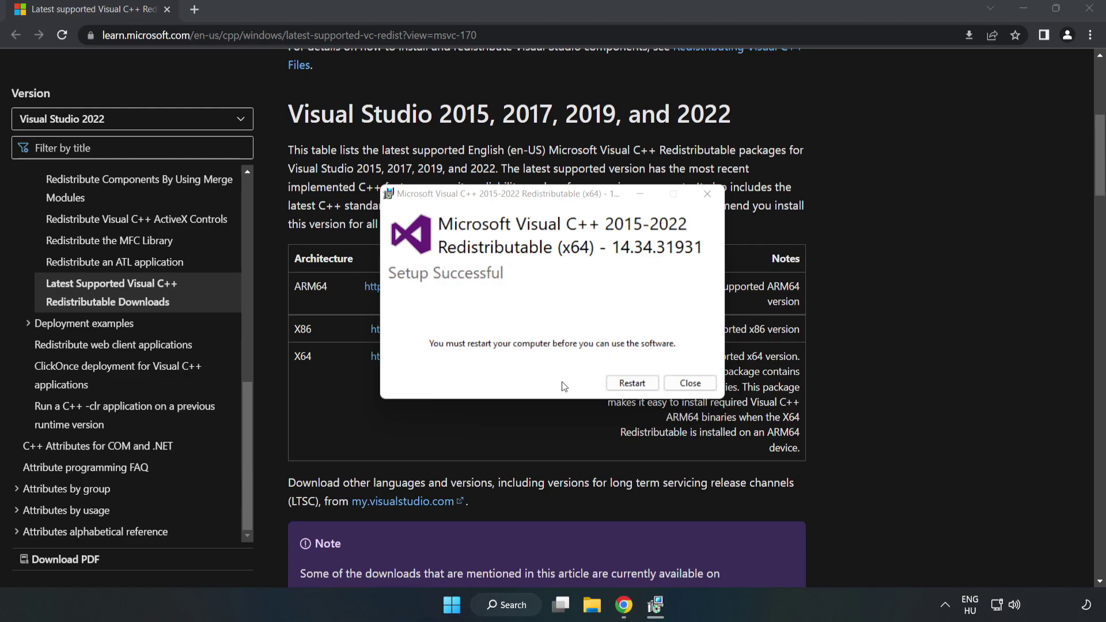
{"action": "left_click", "coordinate": [690, 384]}
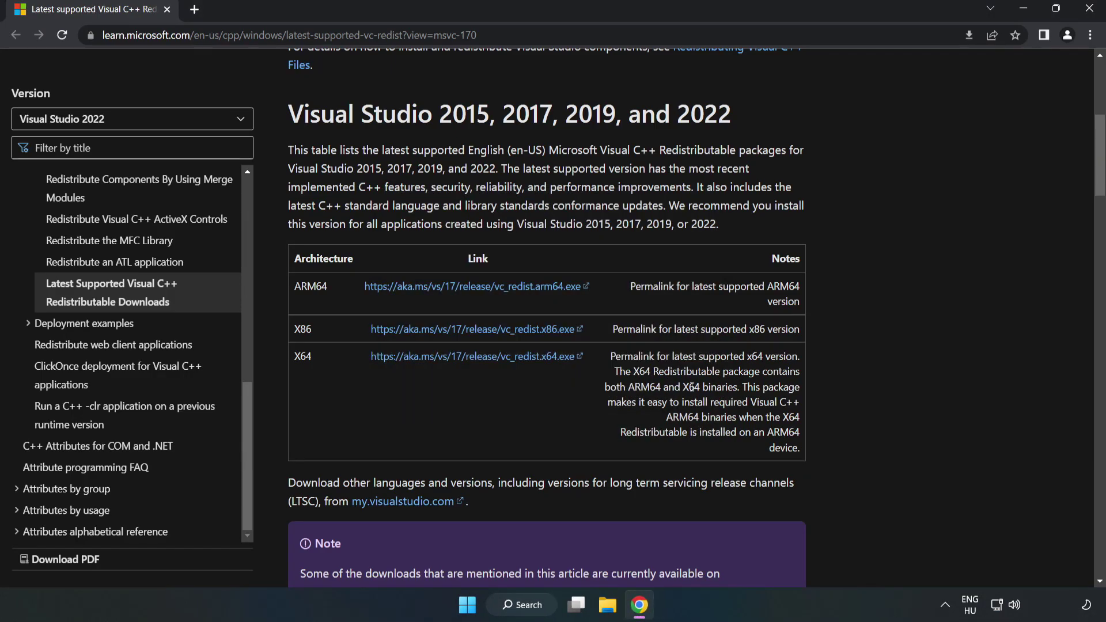
Close Chrome and bring up the Start menu power options for Restart.
{"action": "left_click", "coordinate": [1091, 12]}
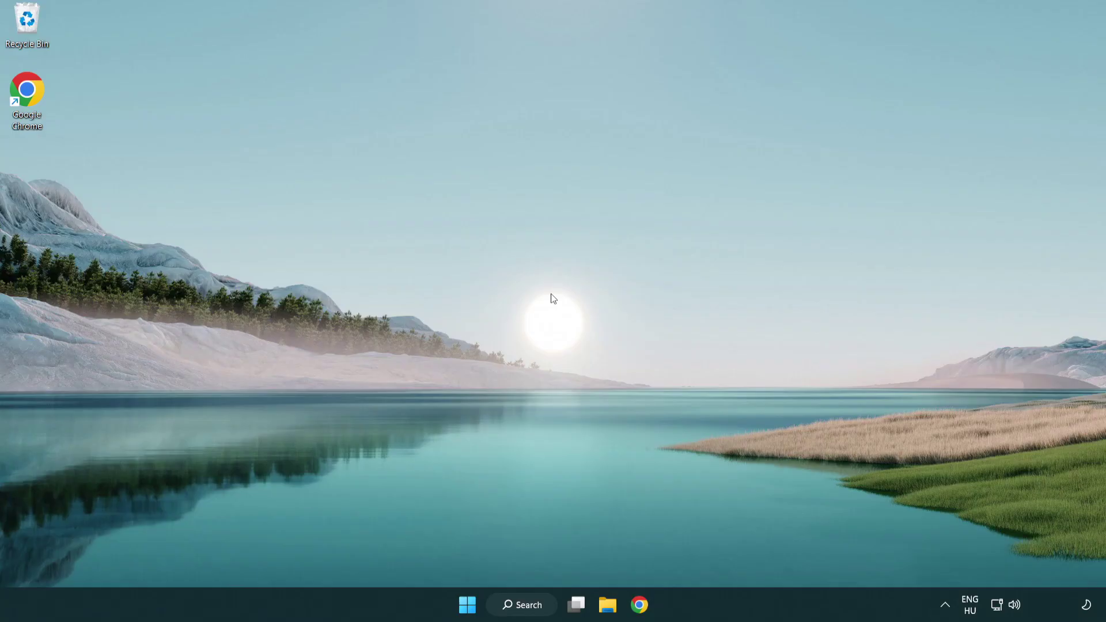
{"action": "left_click", "coordinate": [467, 605]}
{"action": "left_click", "coordinate": [733, 557]}
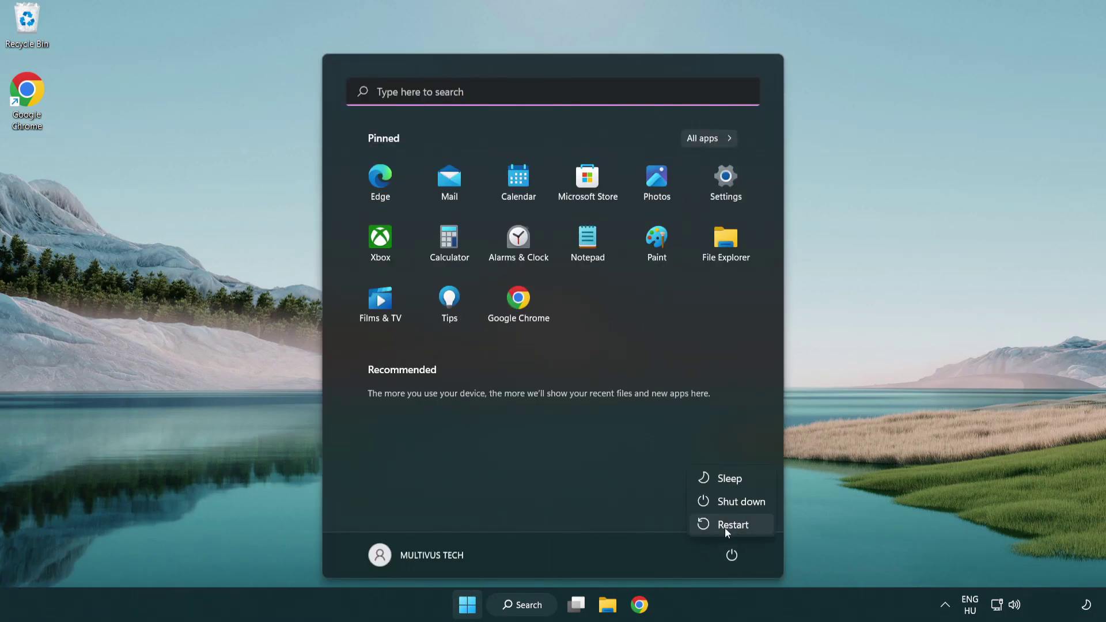